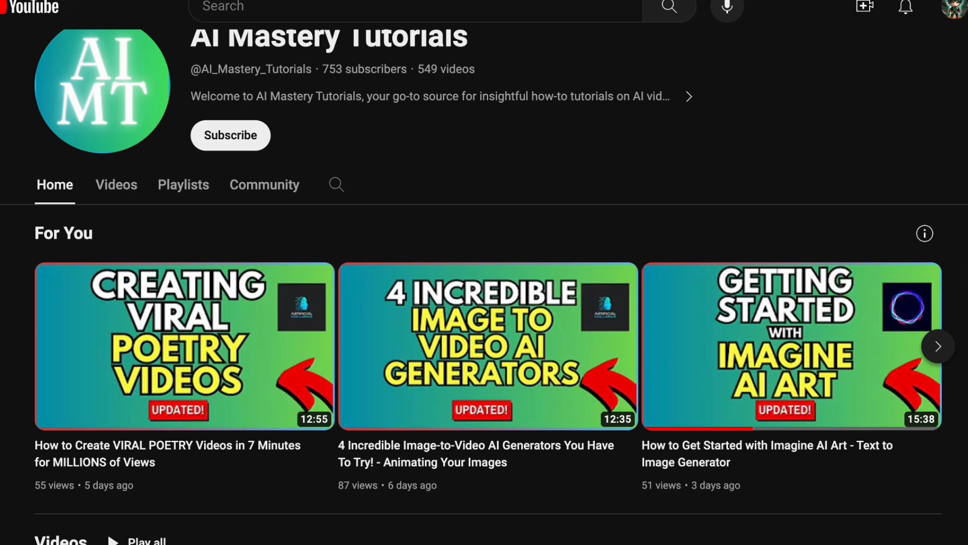
Browse the AI Mastery Tutorials channel's home page and its list of latest videos.
{"action": "scroll", "coordinate": [485, 273], "scroll_direction": "down", "scroll_amount": 2}
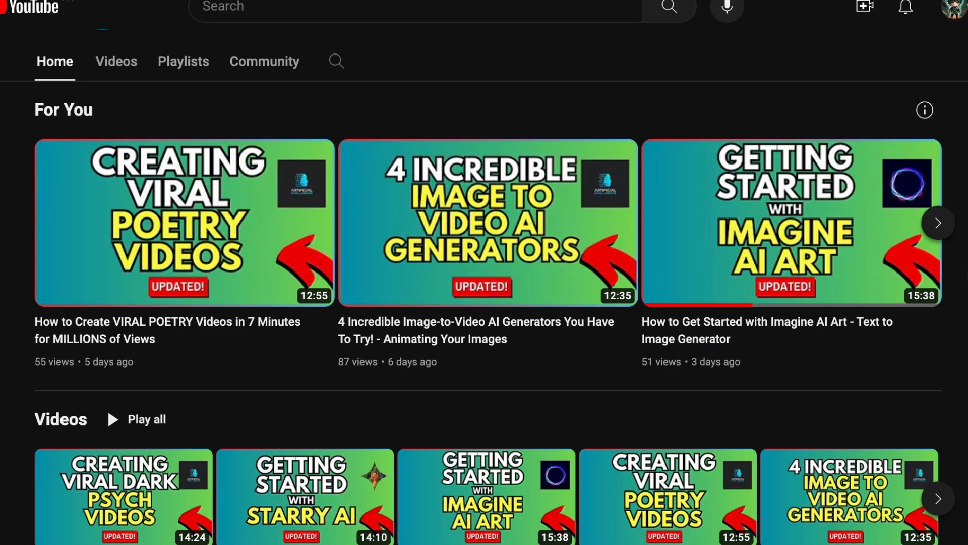
{"action": "scroll", "coordinate": [484, 272], "scroll_direction": "down", "scroll_amount": 6}
{"action": "scroll", "coordinate": [484, 272], "scroll_direction": "down", "scroll_amount": 3}
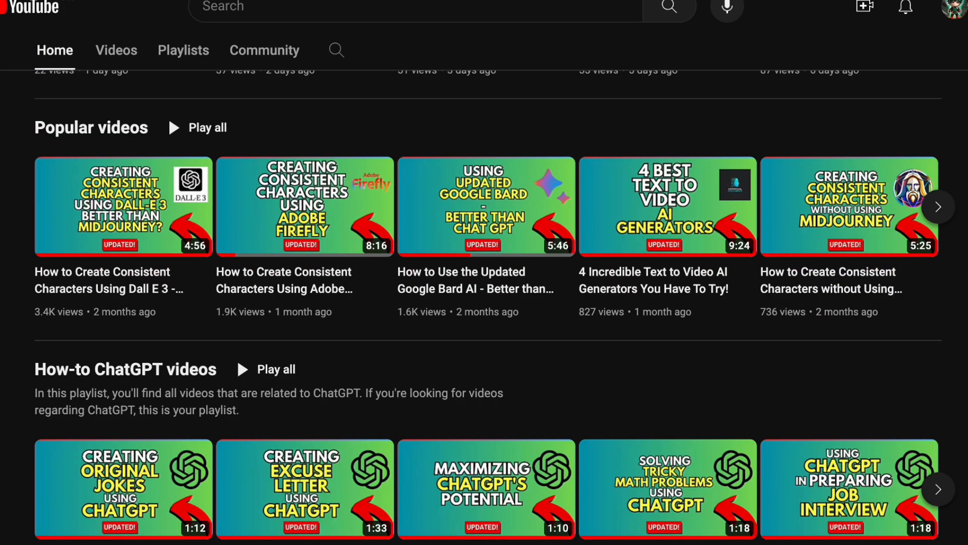
{"action": "scroll", "coordinate": [485, 273], "scroll_direction": "down", "scroll_amount": 2}
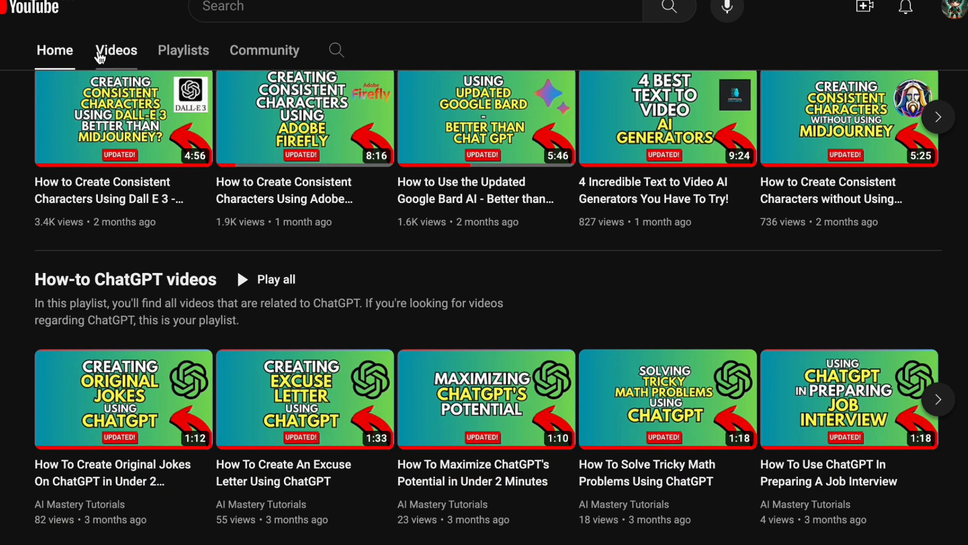
{"action": "left_click", "coordinate": [100, 57]}
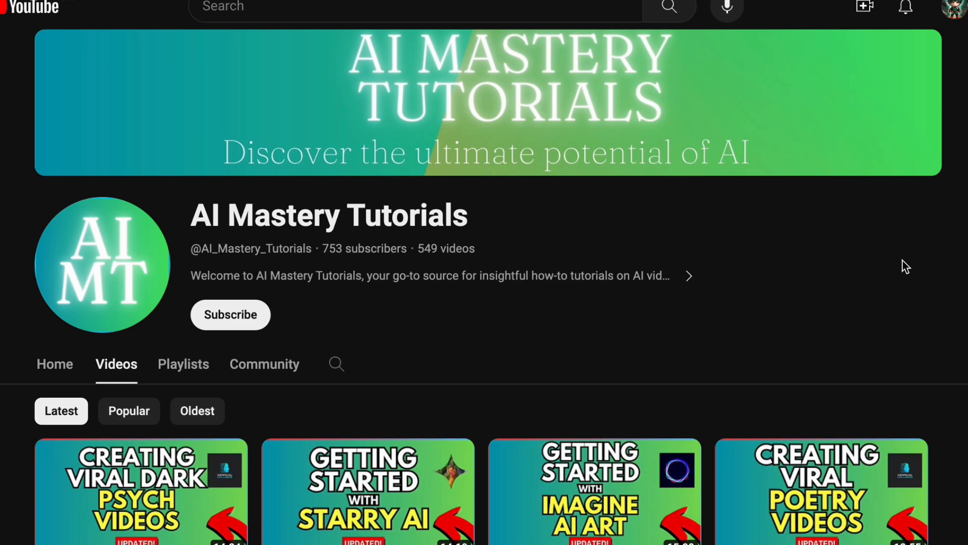
{"action": "scroll", "coordinate": [893, 262], "scroll_direction": "down", "scroll_amount": 3}
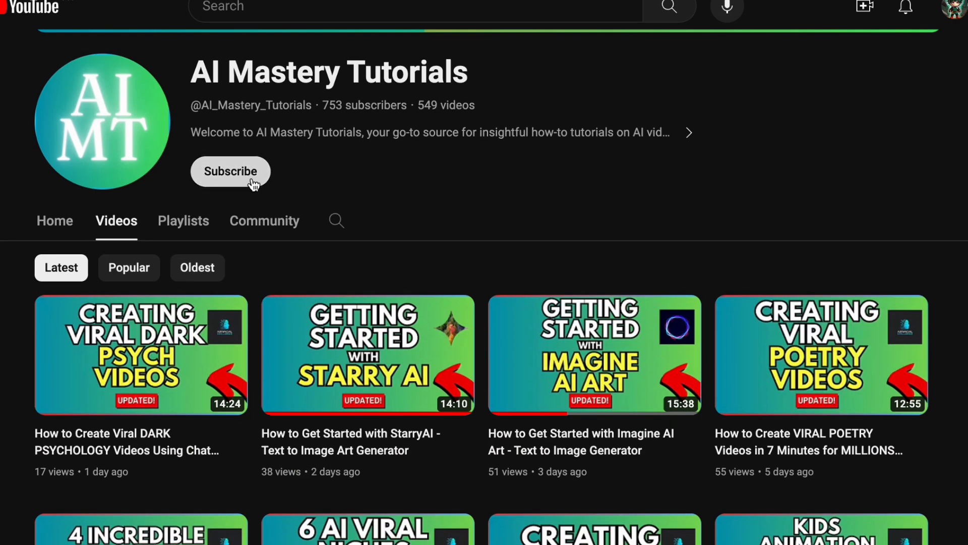
{"action": "scroll", "coordinate": [541, 216], "scroll_direction": "up", "scroll_amount": 3}
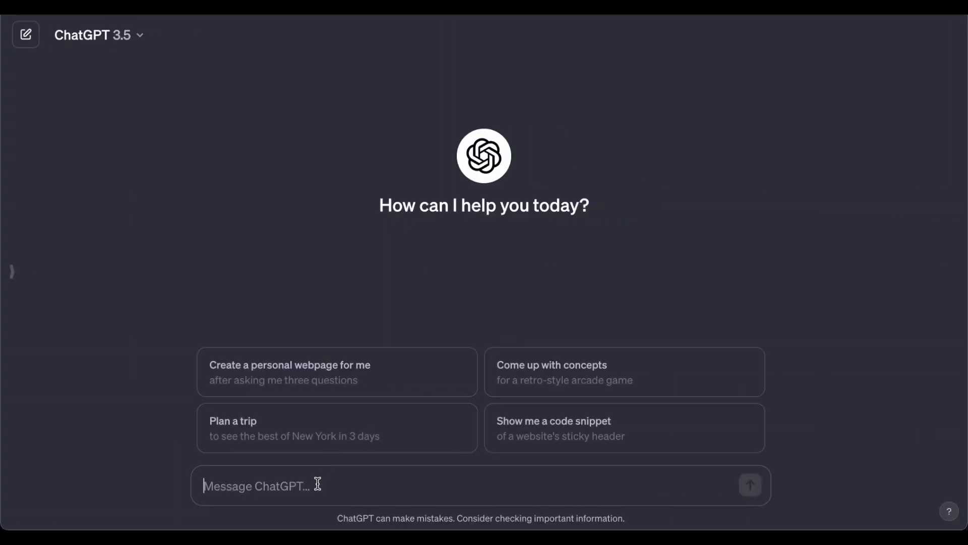
In ChatGPT, send the prompt "create a film trailer about lion king for 100 words".
{"action": "type", "text": "create a film trailer about lion ki"}
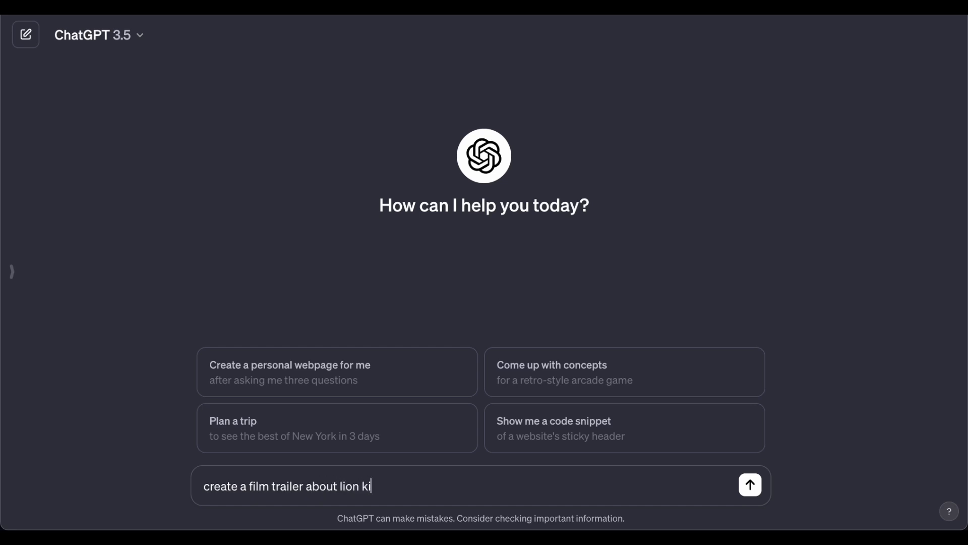
{"action": "type", "text": "ng for 10 words"}
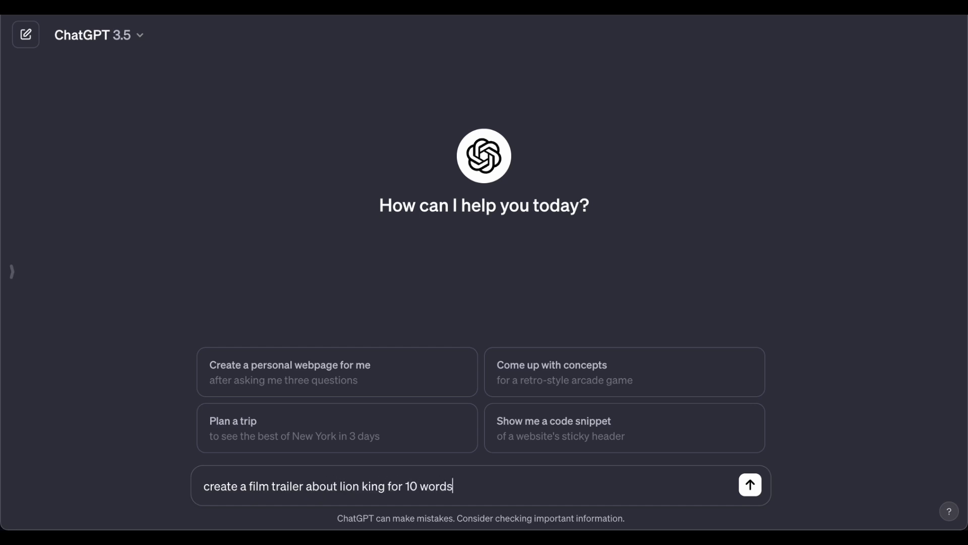
{"action": "type", "text": "o"}
{"action": "key", "text": "BackSpace"}
{"action": "type", "text": "0"}
{"action": "key", "text": "Return"}
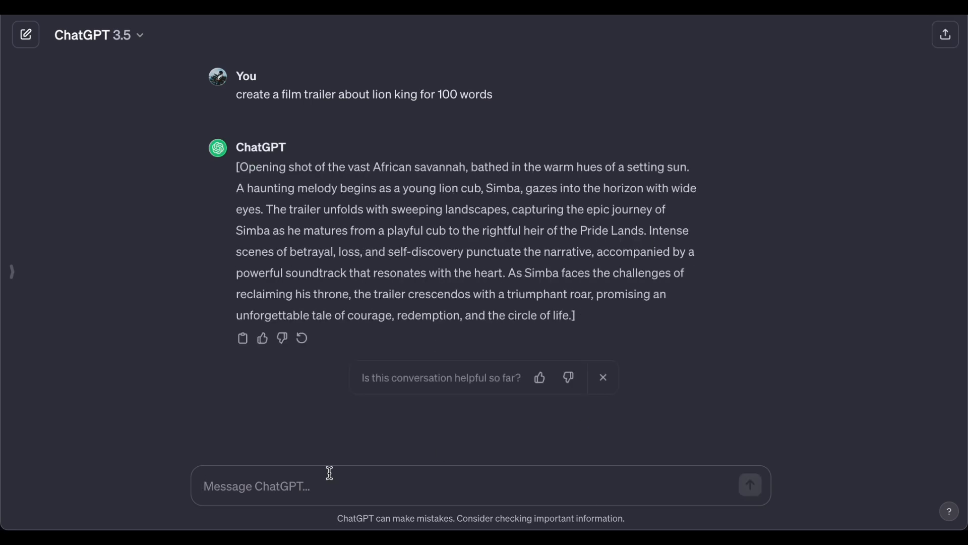
Send the follow-up prompt "create image prompts in every scene" and review the generated scene prompts.
{"action": "type", "text": "create image pro"}
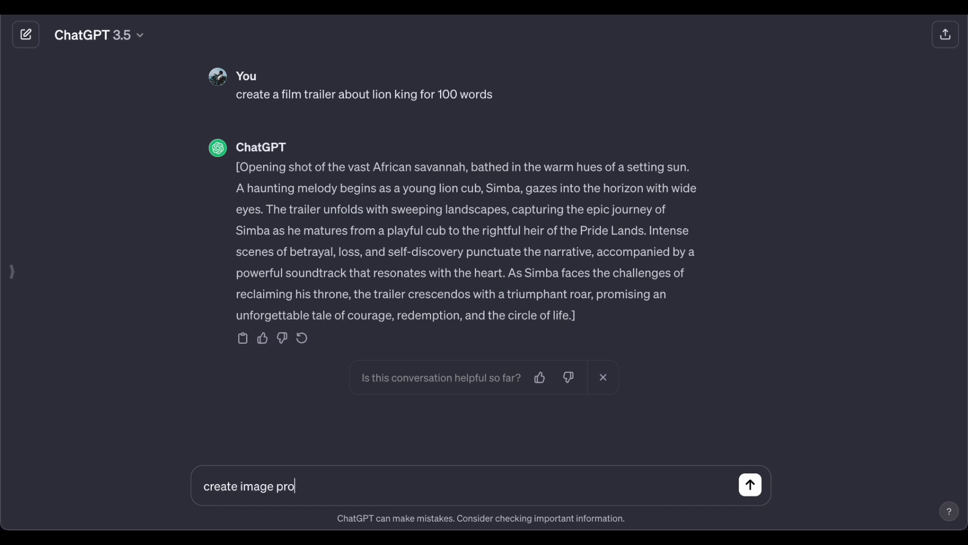
{"action": "type", "text": "ery scene"}
{"action": "key", "text": "Return"}
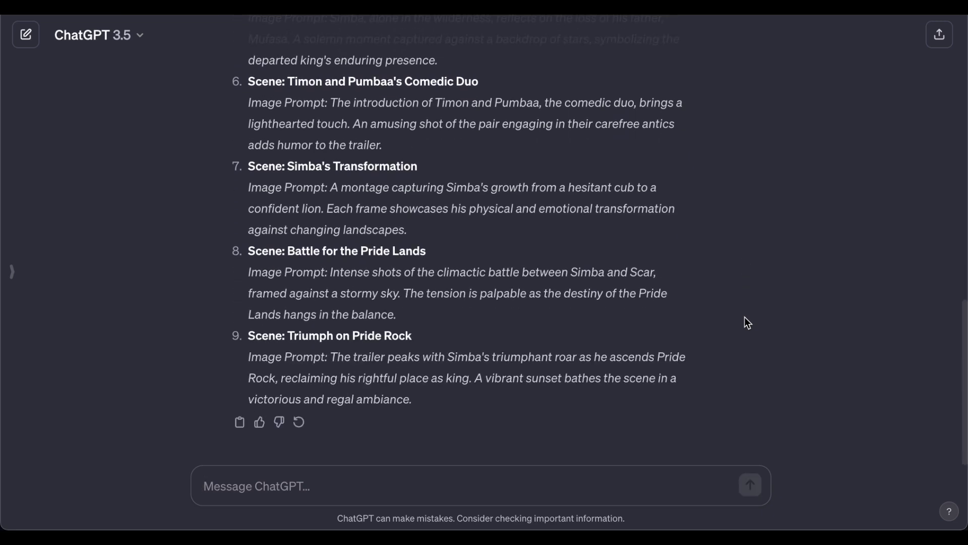
{"action": "scroll", "coordinate": [745, 317], "scroll_direction": "up", "scroll_amount": 15}
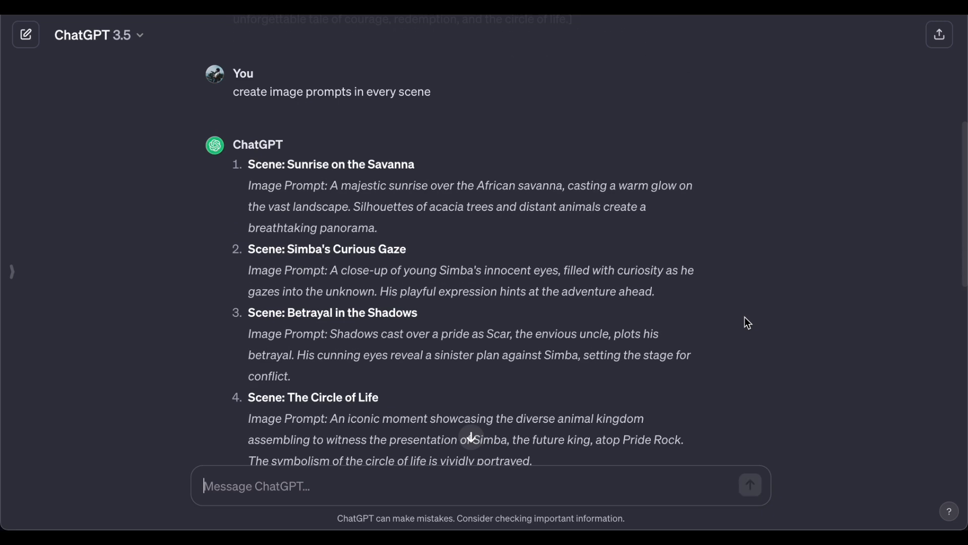
{"action": "scroll", "coordinate": [530, 268], "scroll_direction": "down", "scroll_amount": 4}
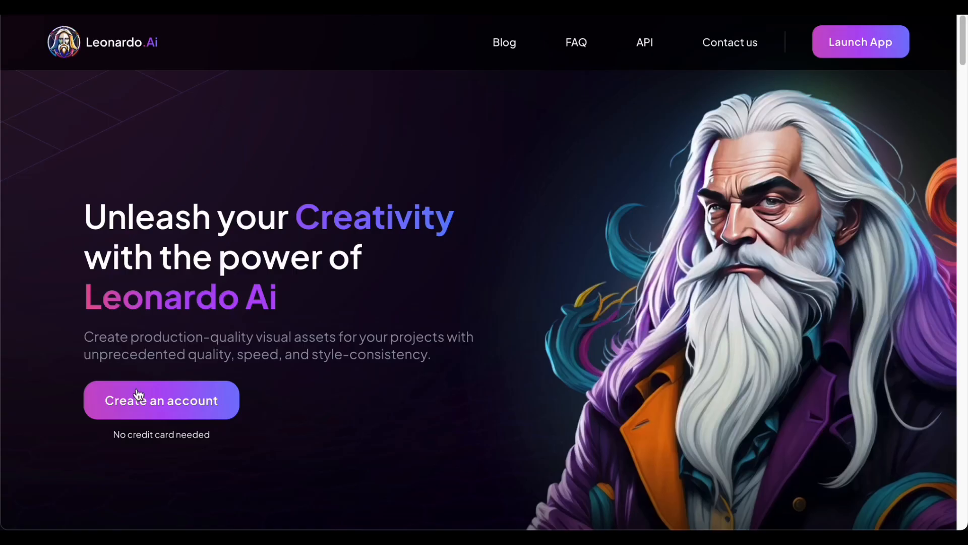
Switch to Leonardo.Ai, open AI Image Generation and choose 3D Animation Style as the finetuned model.
{"action": "left_click_drag", "start_coordinate": [80, 314], "coordinate": [385, 310]}
{"action": "left_click", "coordinate": [334, 307]}
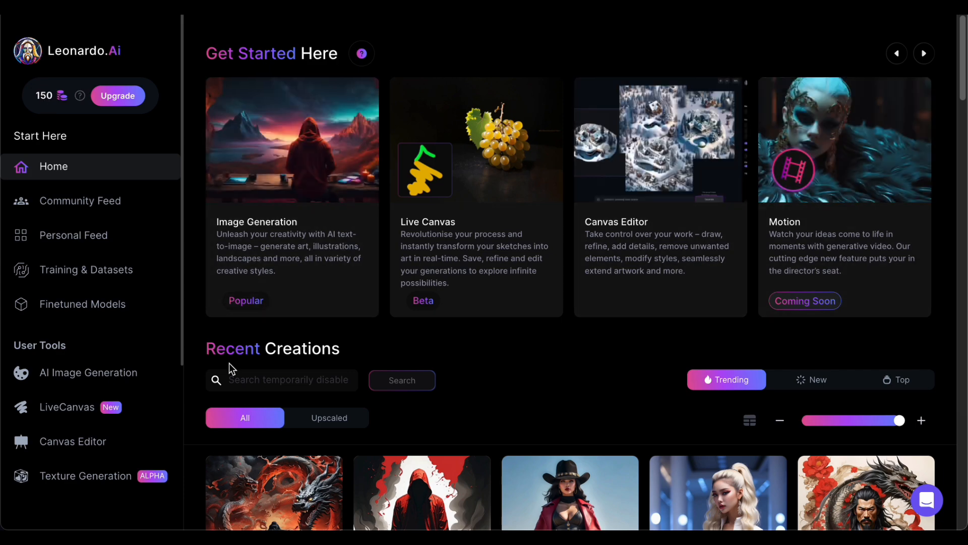
{"action": "scroll", "coordinate": [232, 369], "scroll_direction": "down", "scroll_amount": 3}
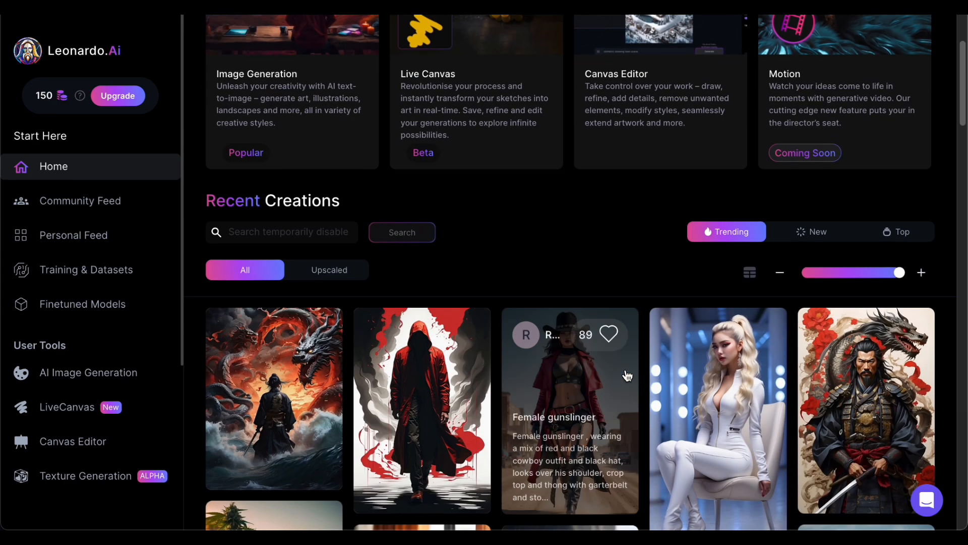
{"action": "left_click", "coordinate": [81, 376]}
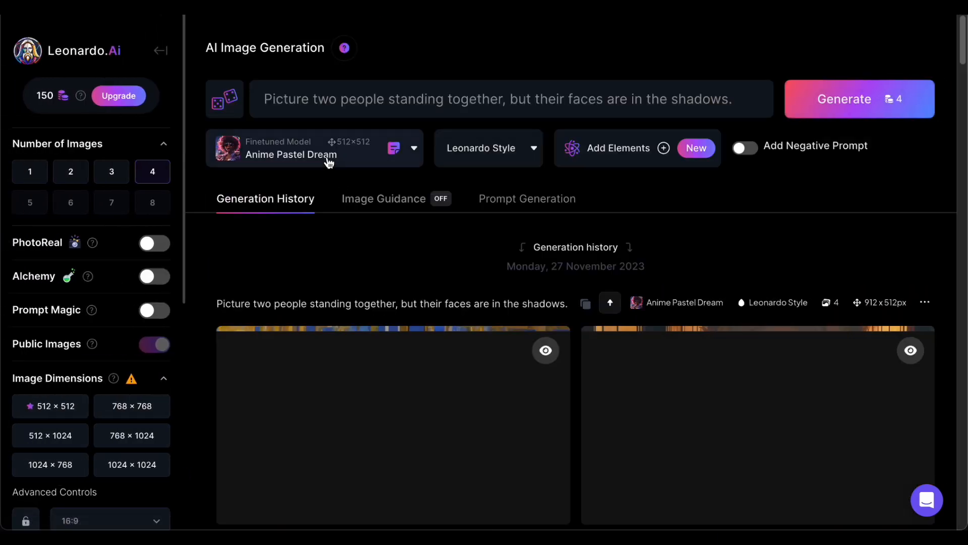
{"action": "left_click", "coordinate": [329, 160]}
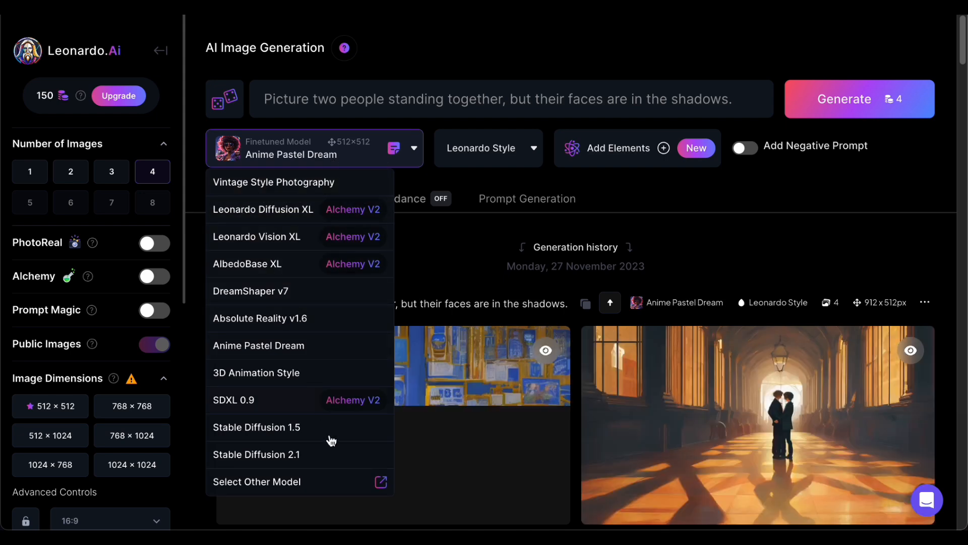
{"action": "left_click", "coordinate": [254, 377]}
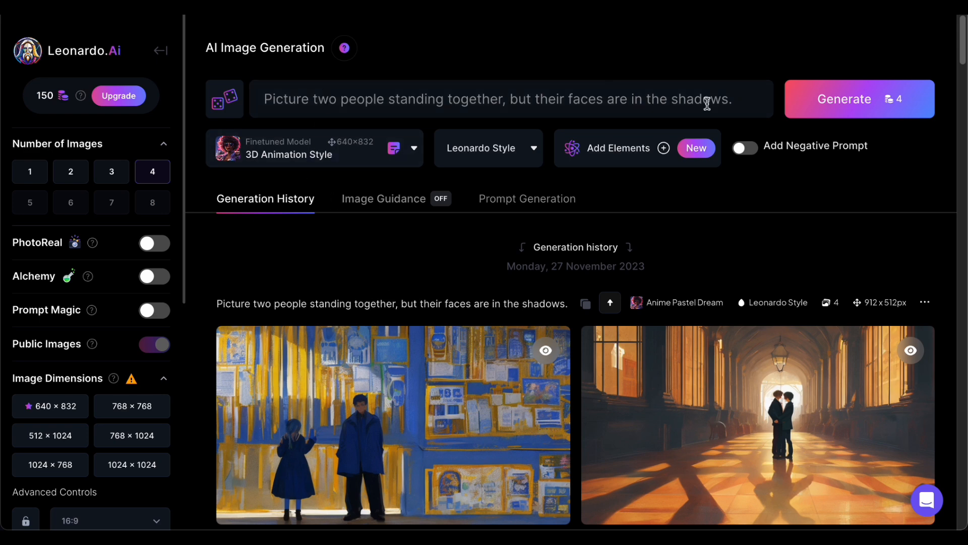
Replace the existing image prompt with "a lion simba in the forest,disney pixar style".
{"action": "left_click_drag", "start_coordinate": [732, 103], "coordinate": [171, 65]}
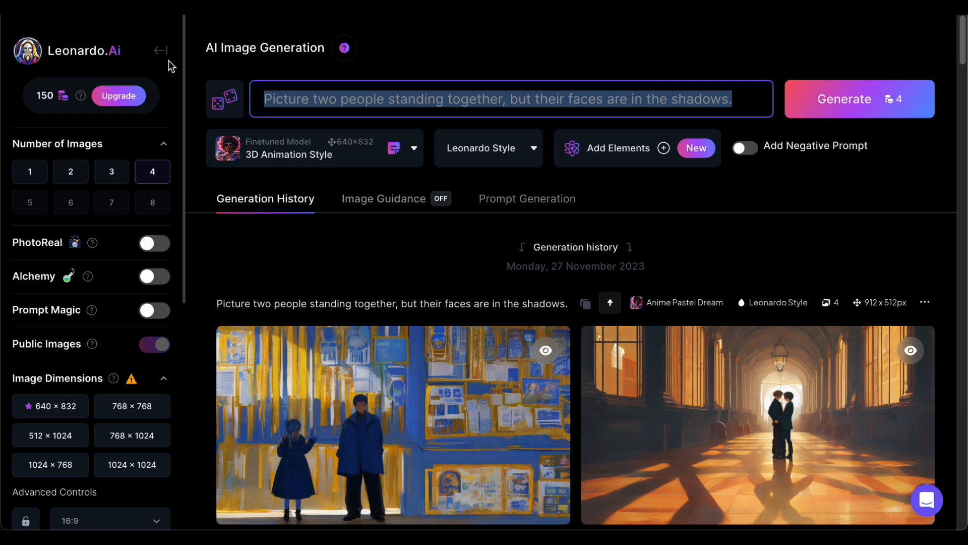
{"action": "key", "text": "BackSpace"}
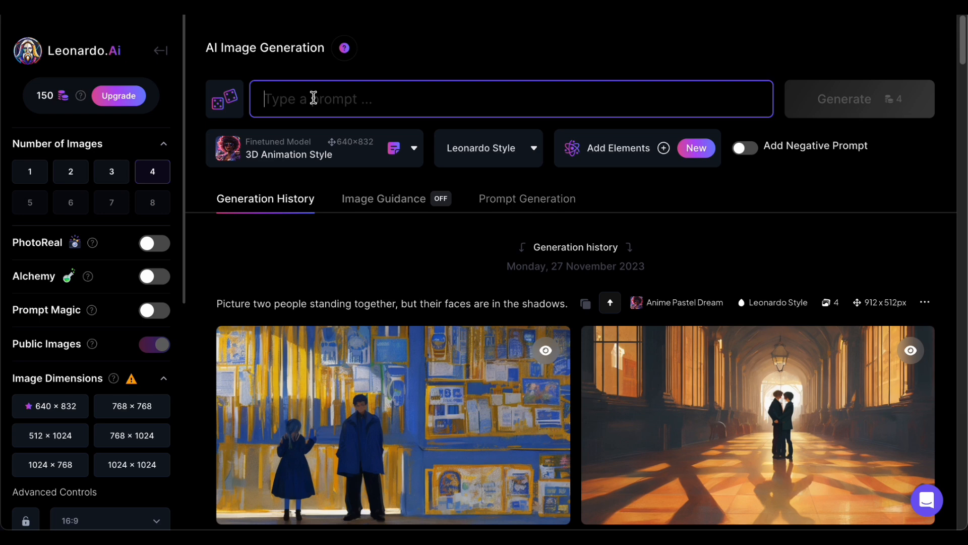
{"action": "type", "text": "a robust lion simba in the forest,"}
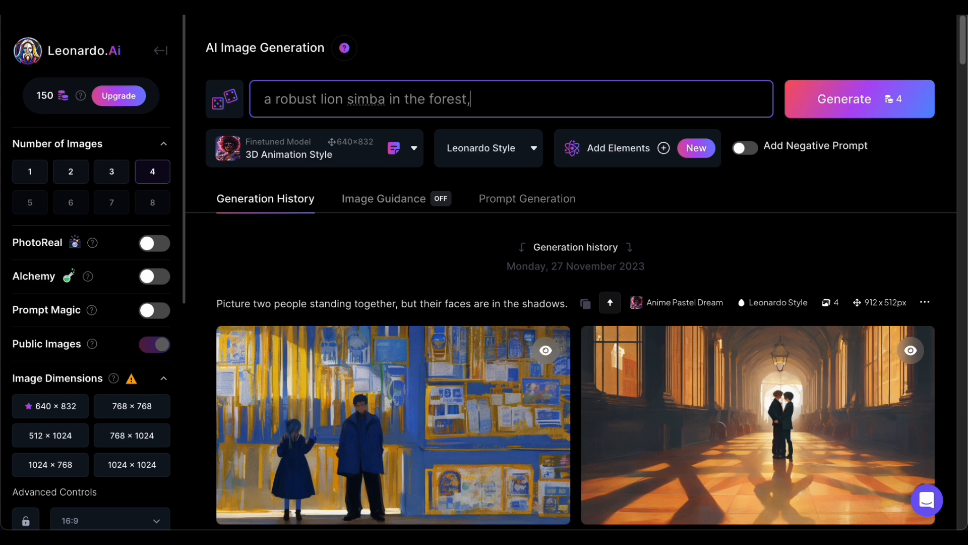
{"action": "type", "text": "disney pixar style"}
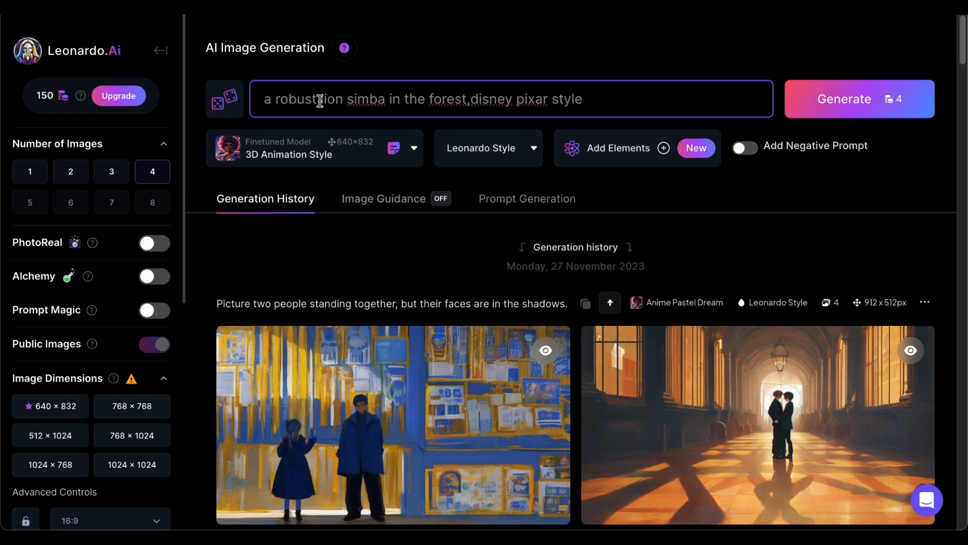
{"action": "left_click_drag", "start_coordinate": [321, 100], "coordinate": [281, 100]}
{"action": "key", "text": "BackSpace"}
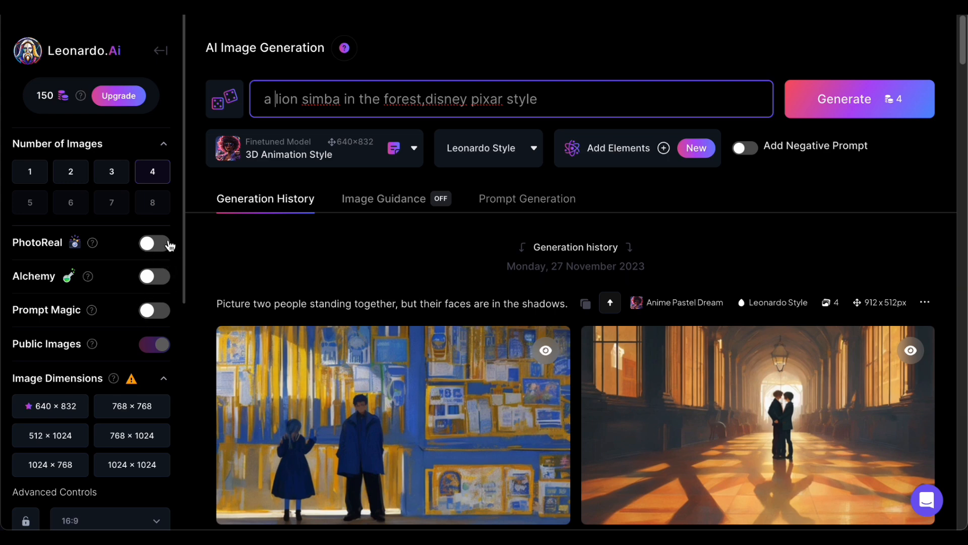
Keep the aspect ratio at 16:9 and generate four images from the lion prompt.
{"action": "scroll", "coordinate": [237, 257], "scroll_direction": "down", "scroll_amount": 2}
{"action": "scroll", "coordinate": [91, 493], "scroll_direction": "down", "scroll_amount": 3}
{"action": "left_click", "coordinate": [87, 383]}
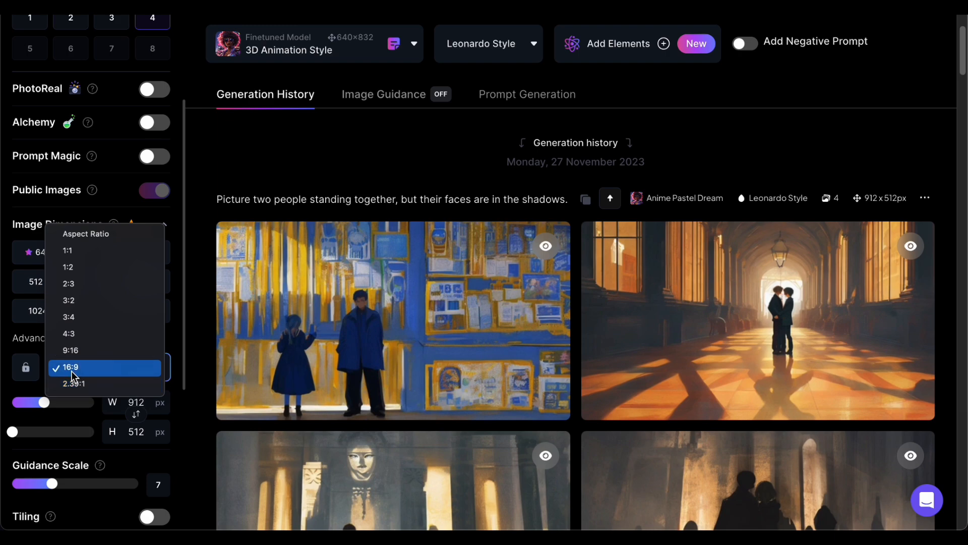
{"action": "left_click", "coordinate": [73, 376]}
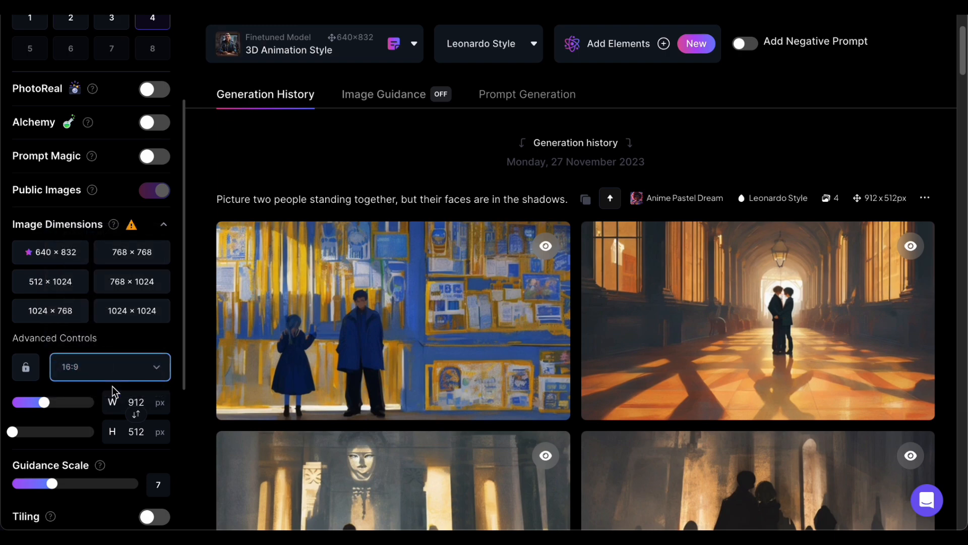
{"action": "scroll", "coordinate": [141, 354], "scroll_direction": "up", "scroll_amount": 3}
{"action": "scroll", "coordinate": [434, 238], "scroll_direction": "up", "scroll_amount": 2}
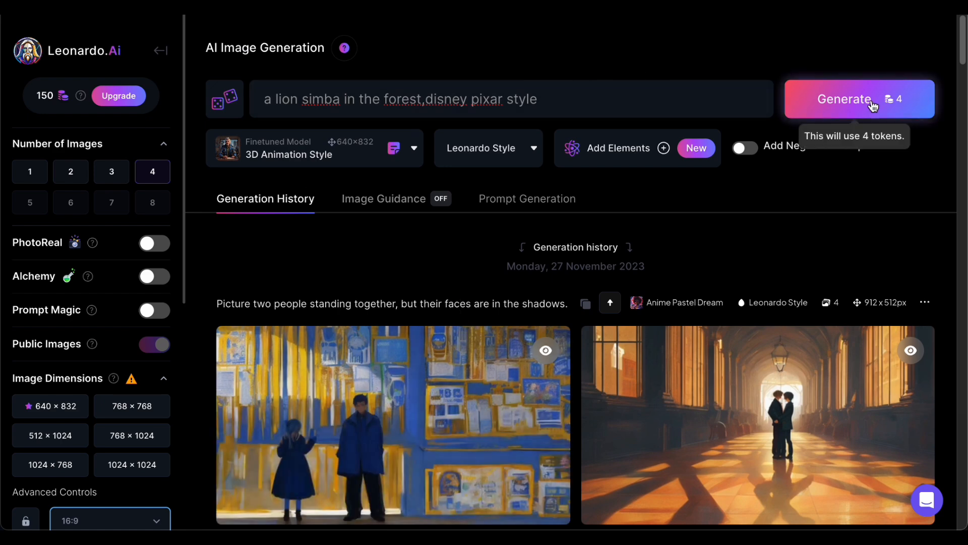
{"action": "left_click", "coordinate": [871, 105]}
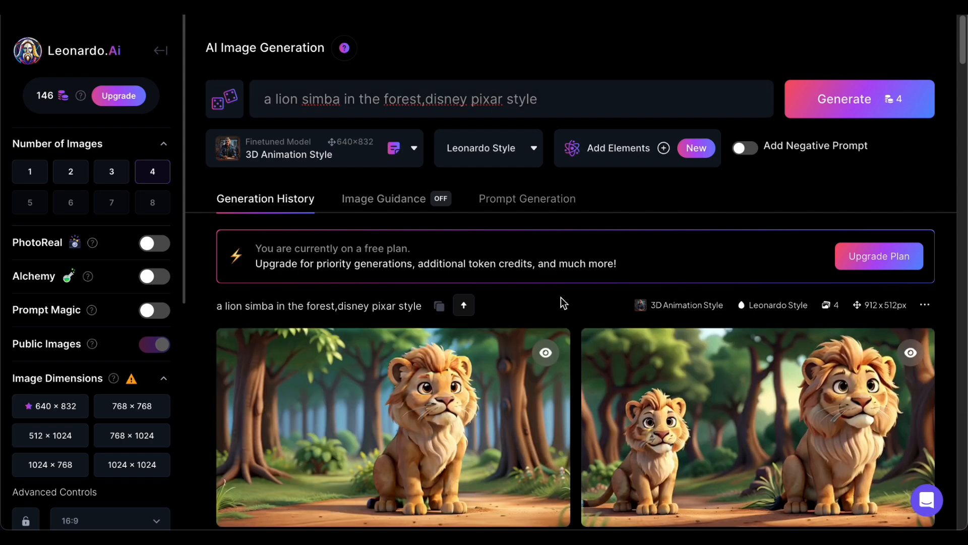
Examine the four generated lion images and view the first one enlarged with its upscaling options.
{"action": "scroll", "coordinate": [561, 297], "scroll_direction": "down", "scroll_amount": 5}
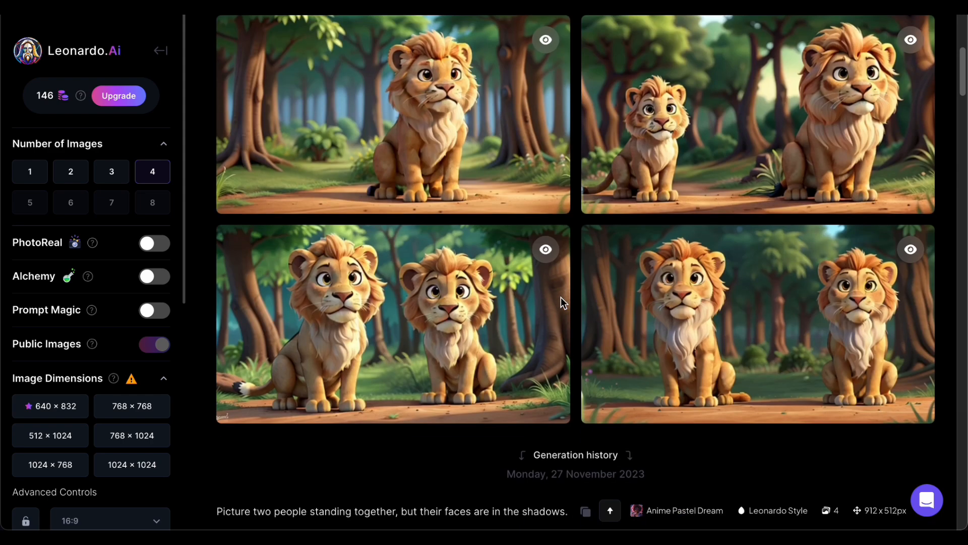
{"action": "mouse_move", "coordinate": [424, 187]}
{"action": "scroll", "coordinate": [454, 298], "scroll_direction": "up", "scroll_amount": 4}
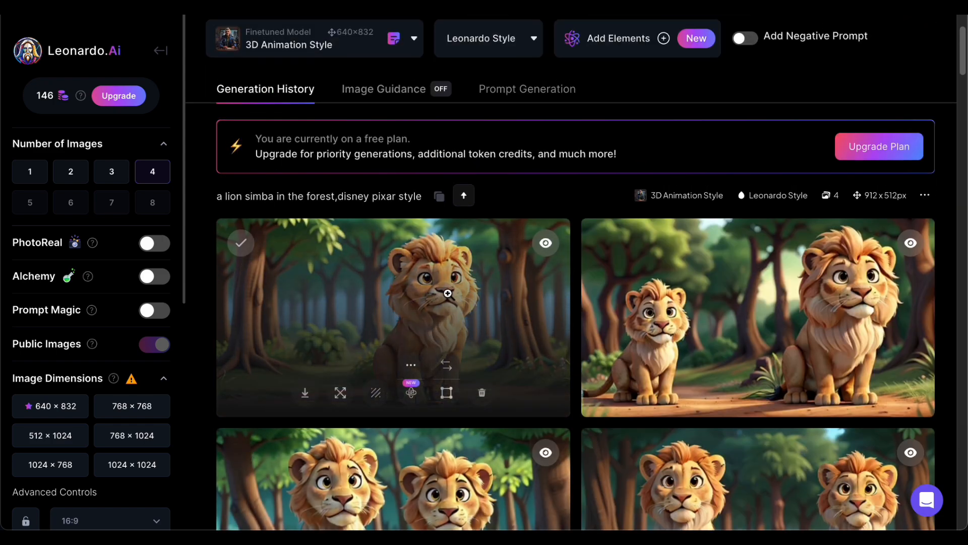
{"action": "left_click", "coordinate": [448, 293]}
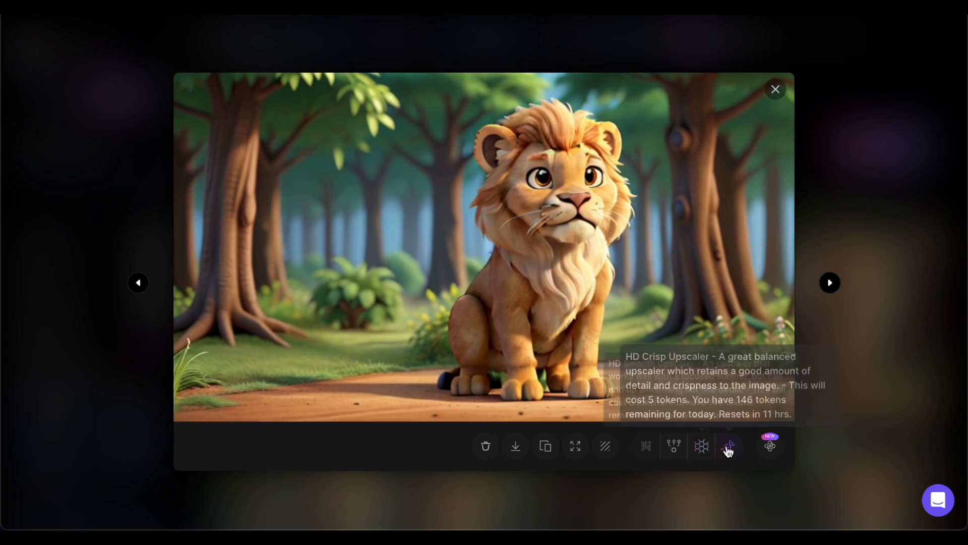
{"action": "left_click", "coordinate": [777, 87]}
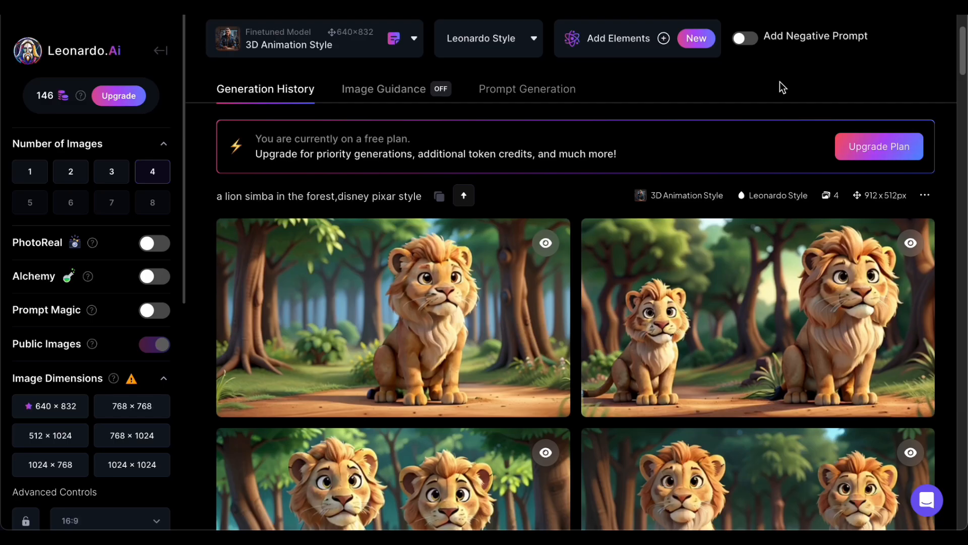
Replace "forest" in the lion prompt with "bright blue skies canopy" and generate four images.
{"action": "scroll", "coordinate": [494, 168], "scroll_direction": "up", "scroll_amount": 3}
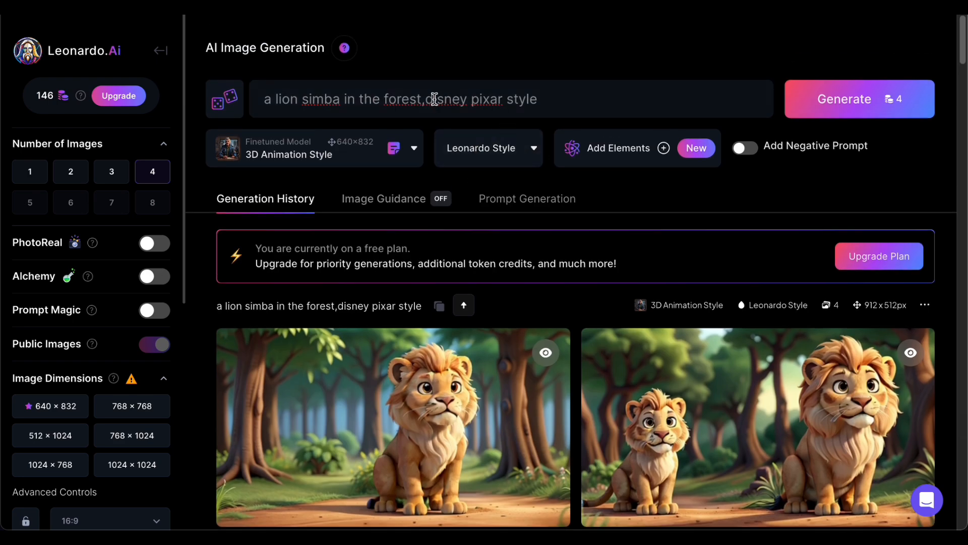
{"action": "left_click", "coordinate": [426, 100]}
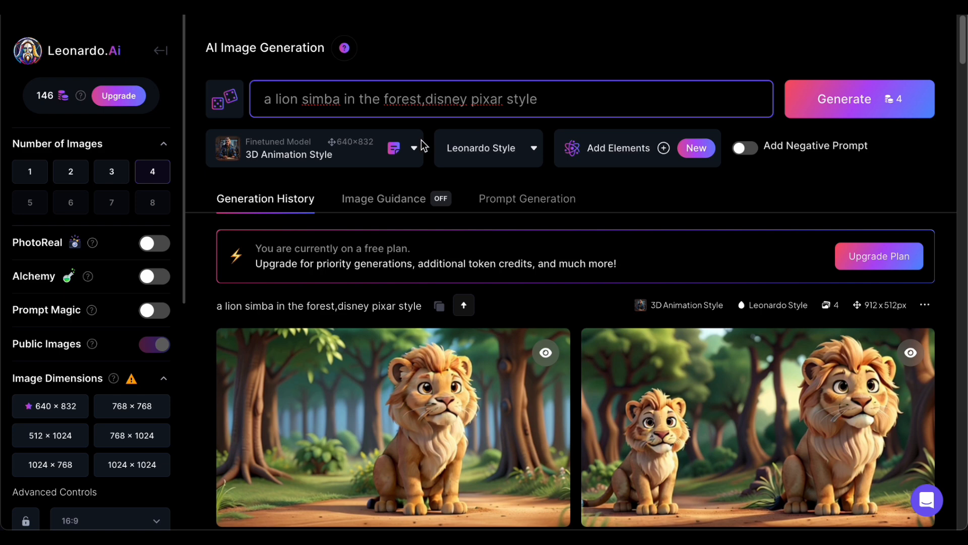
{"action": "left_click_drag", "start_coordinate": [423, 98], "coordinate": [383, 104]}
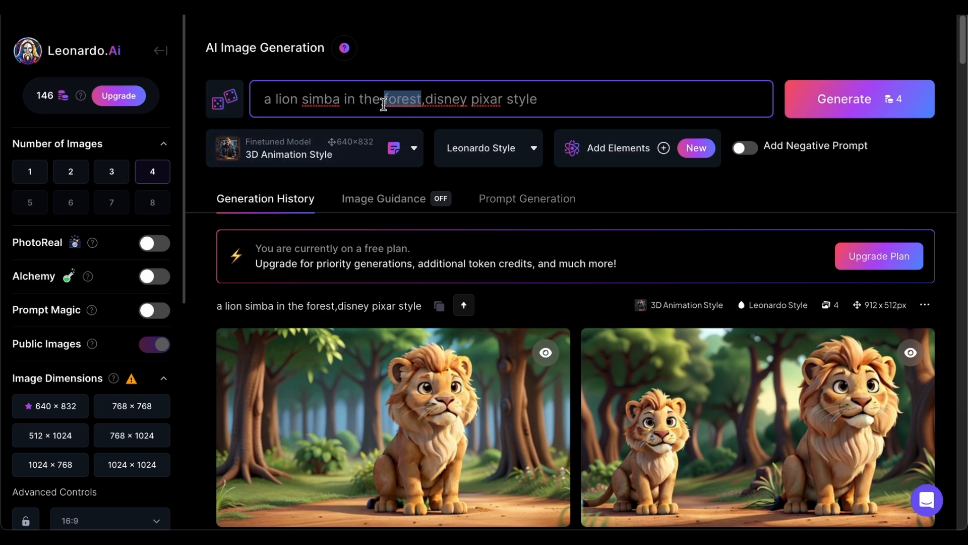
{"action": "type", "text": "bright blue ski"}
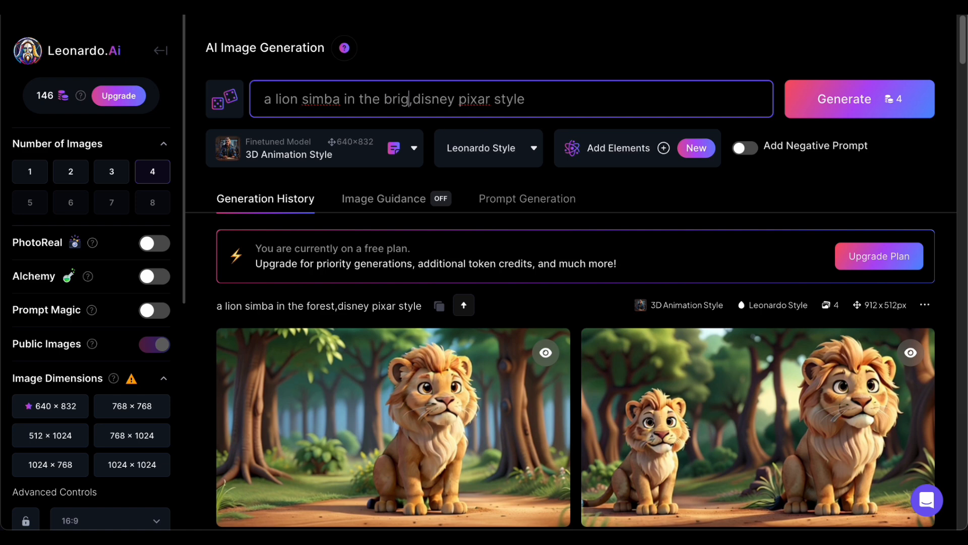
{"action": "type", "text": "es canopy"}
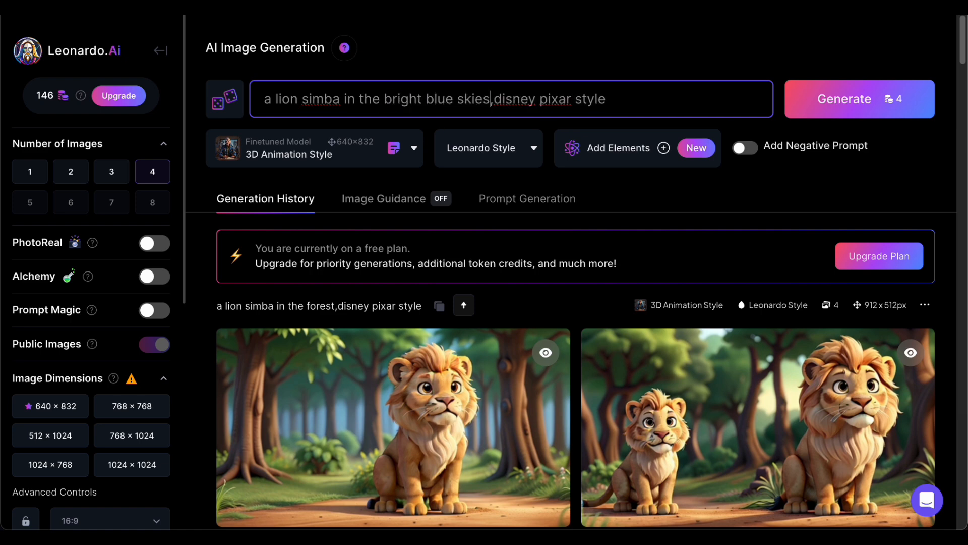
{"action": "key", "text": "Return"}
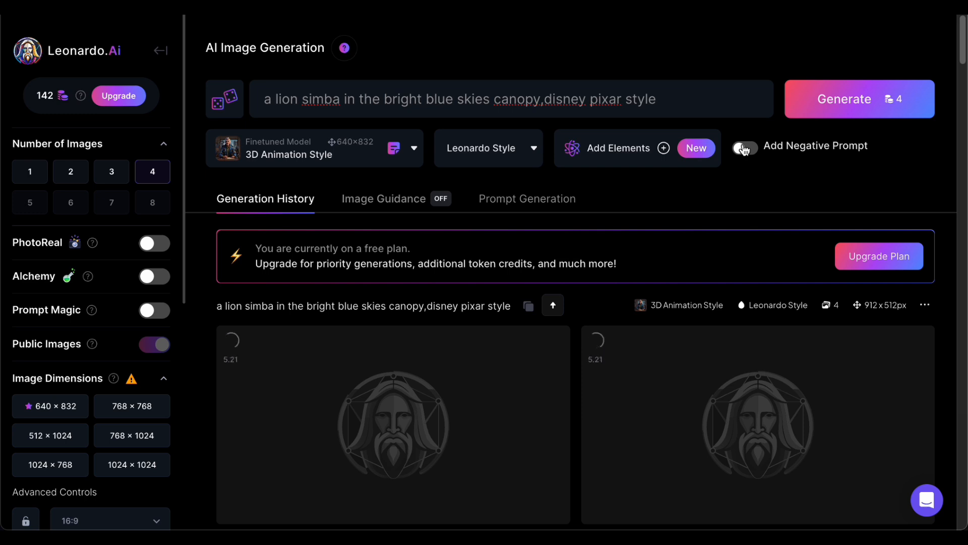
Add the negative prompt "multiple characters" and generate four more images from the blue skies lion prompt.
{"action": "left_click", "coordinate": [745, 149]}
{"action": "left_click", "coordinate": [398, 151]}
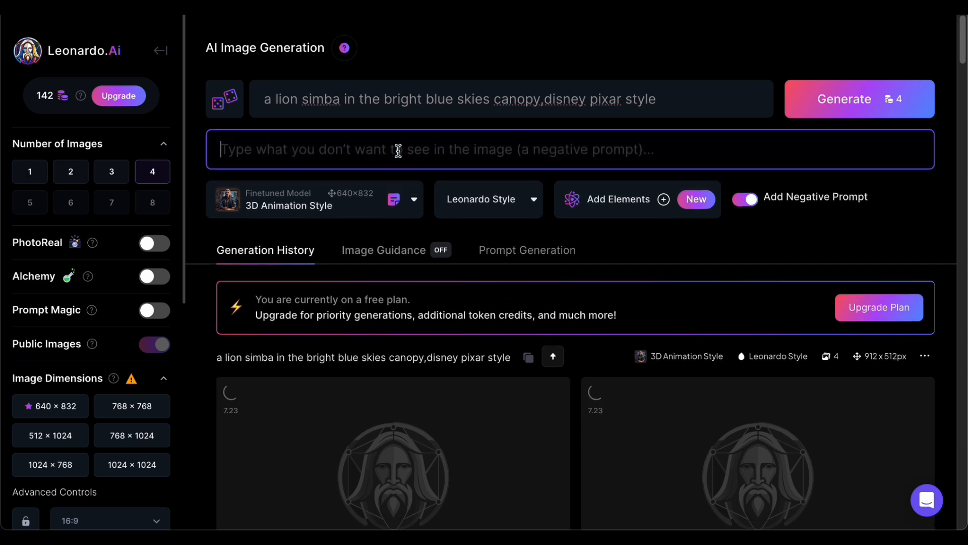
{"action": "type", "text": "multiple characters"}
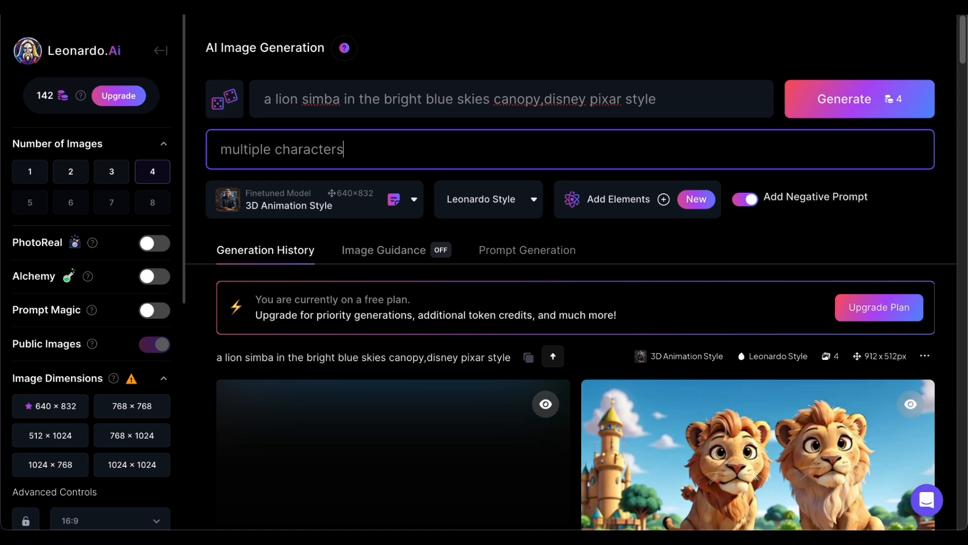
{"action": "left_click", "coordinate": [855, 102]}
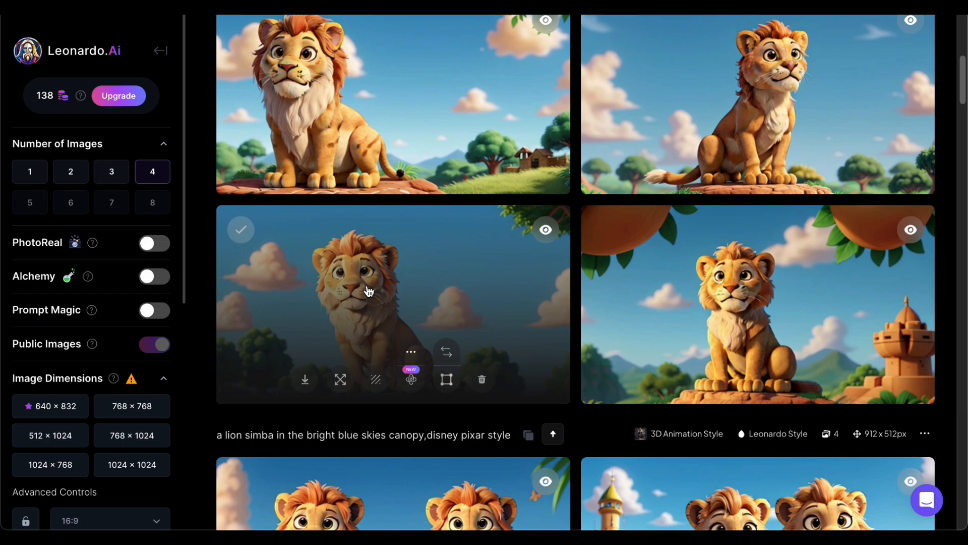
Upscale the single sitting lion image above the green trees with HD Crisp Upscaler and download the upscaled version.
{"action": "left_click", "coordinate": [369, 291]}
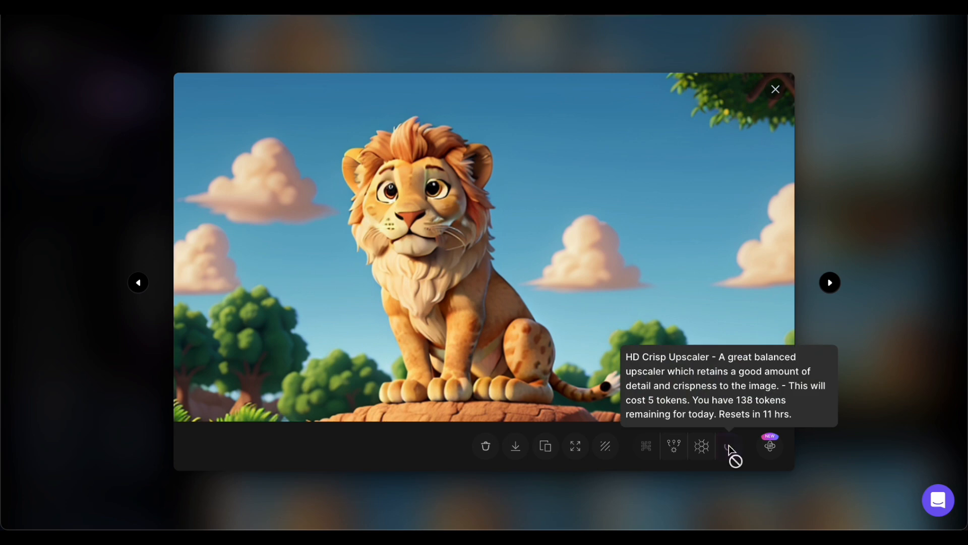
{"action": "left_click", "coordinate": [301, 449]}
{"action": "left_click", "coordinate": [262, 476]}
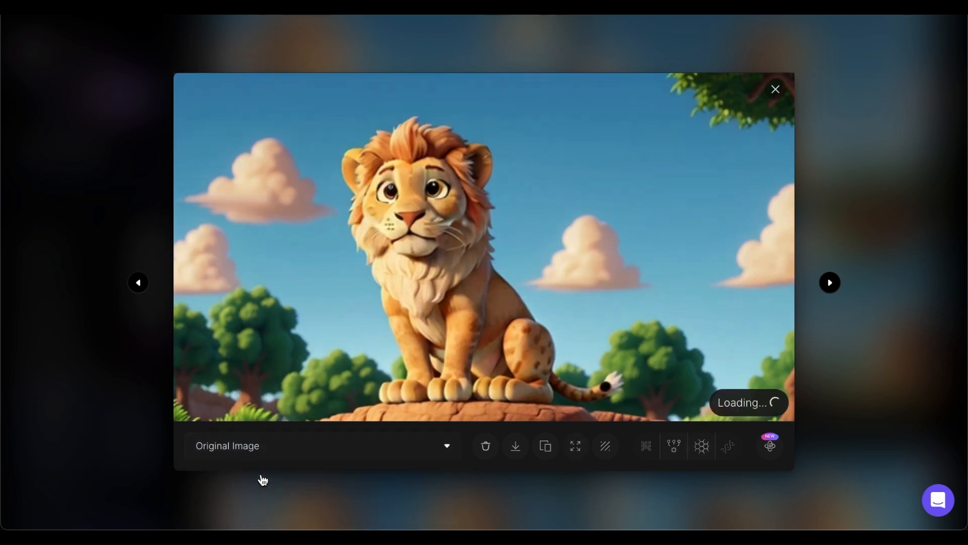
{"action": "left_click", "coordinate": [344, 452]}
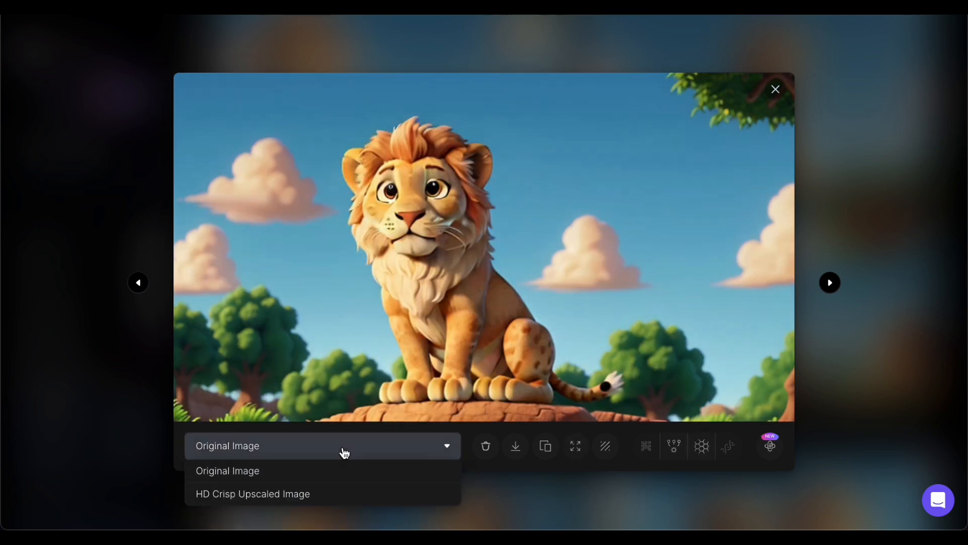
{"action": "left_click", "coordinate": [296, 491]}
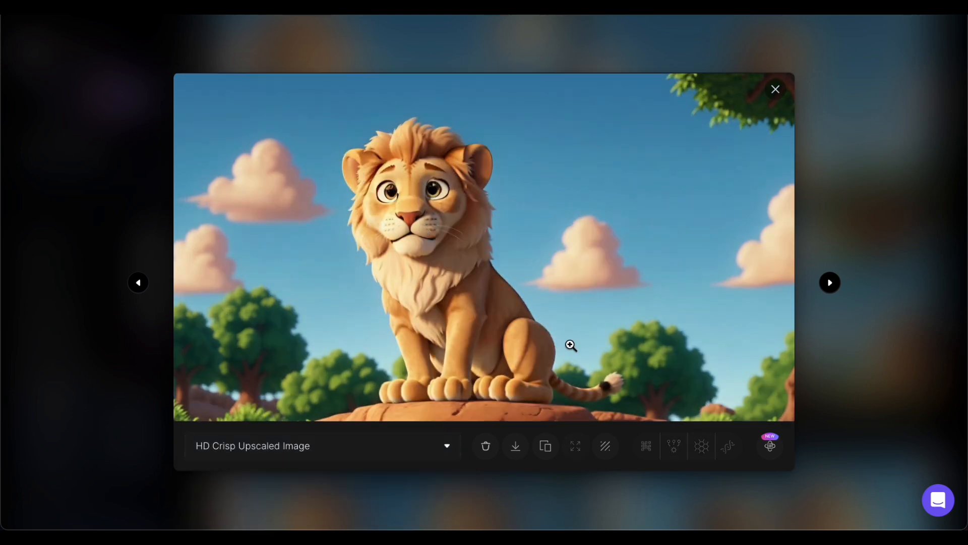
{"action": "left_click", "coordinate": [514, 446]}
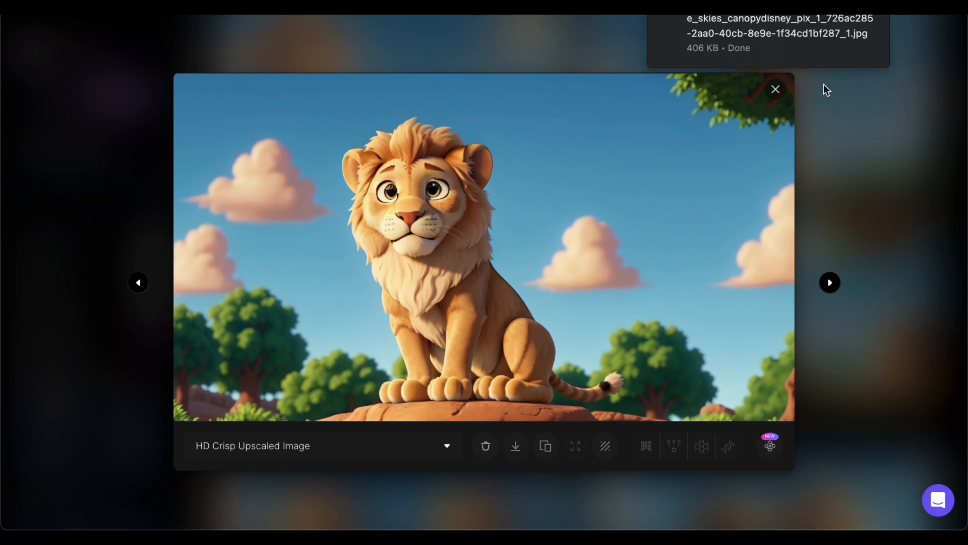
{"action": "left_click", "coordinate": [776, 90]}
Turn on Image to Image guidance and remove the messy bedroom photo used as its source image.
{"action": "scroll", "coordinate": [664, 216], "scroll_direction": "up", "scroll_amount": 10}
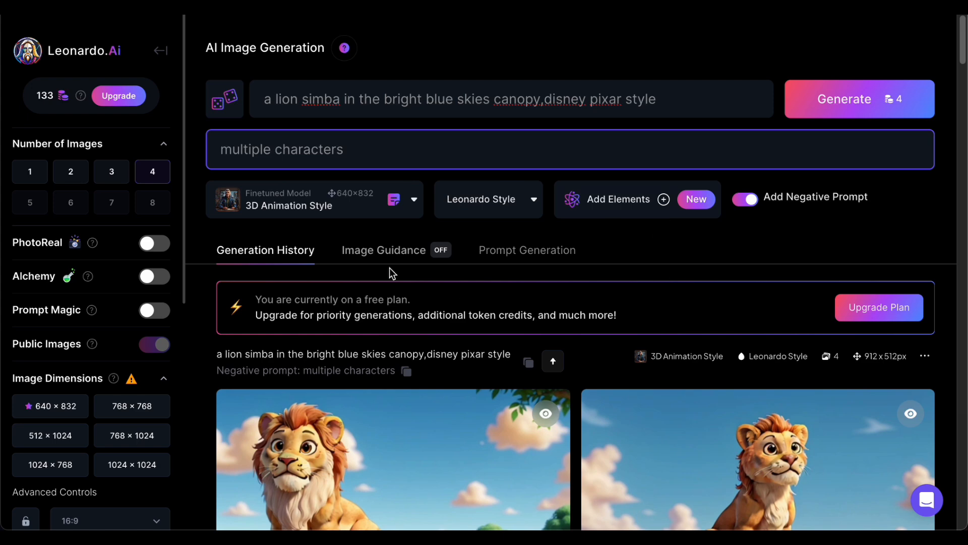
{"action": "left_click", "coordinate": [359, 251]}
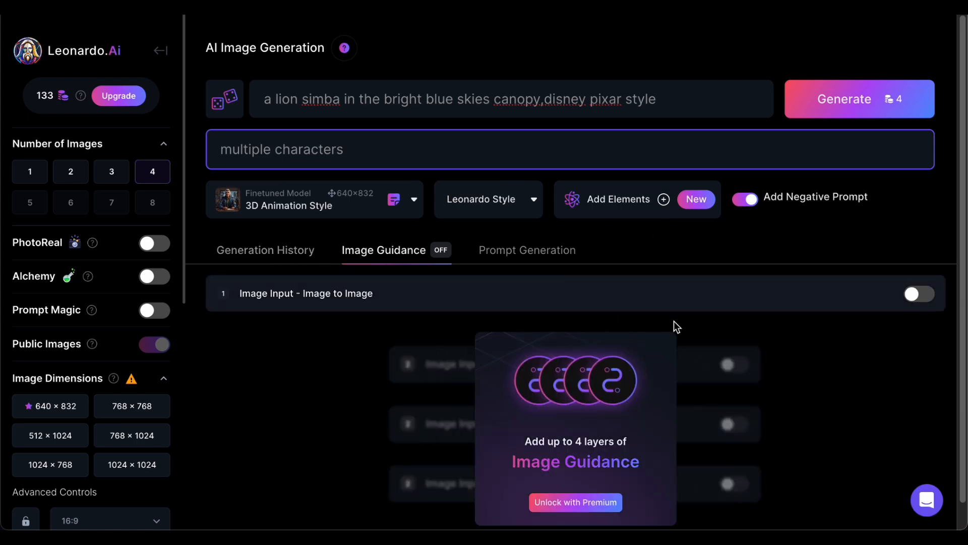
{"action": "left_click", "coordinate": [917, 296]}
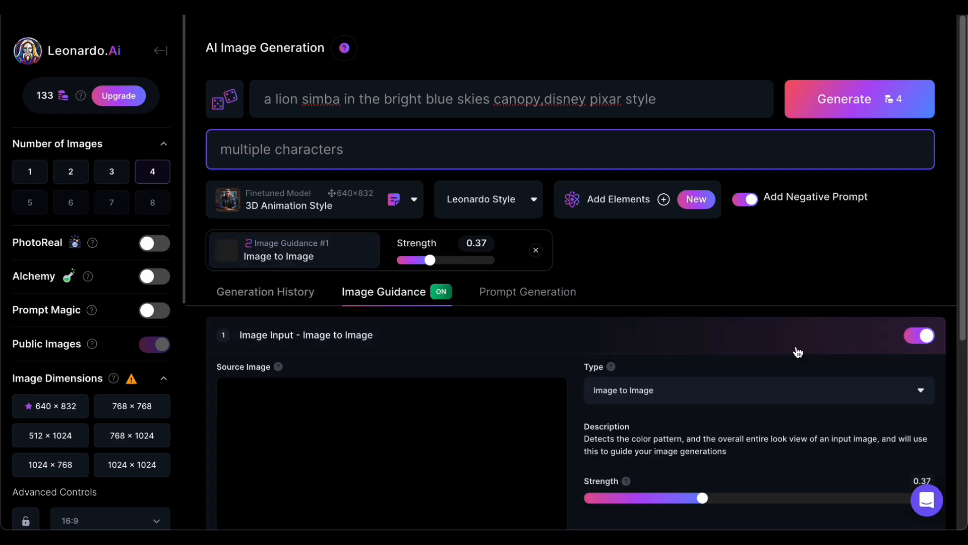
{"action": "scroll", "coordinate": [648, 309], "scroll_direction": "down", "scroll_amount": 3}
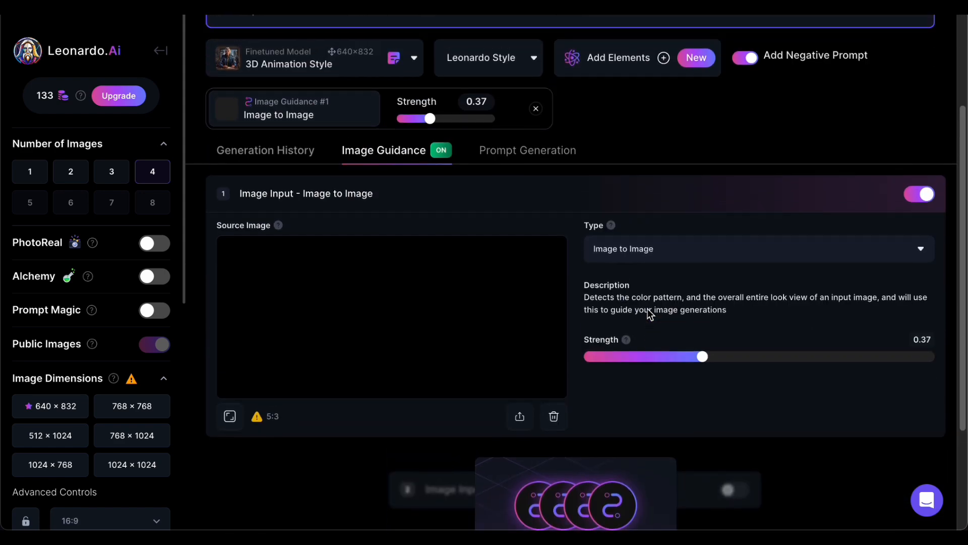
{"action": "scroll", "coordinate": [651, 313], "scroll_direction": "up", "scroll_amount": 1}
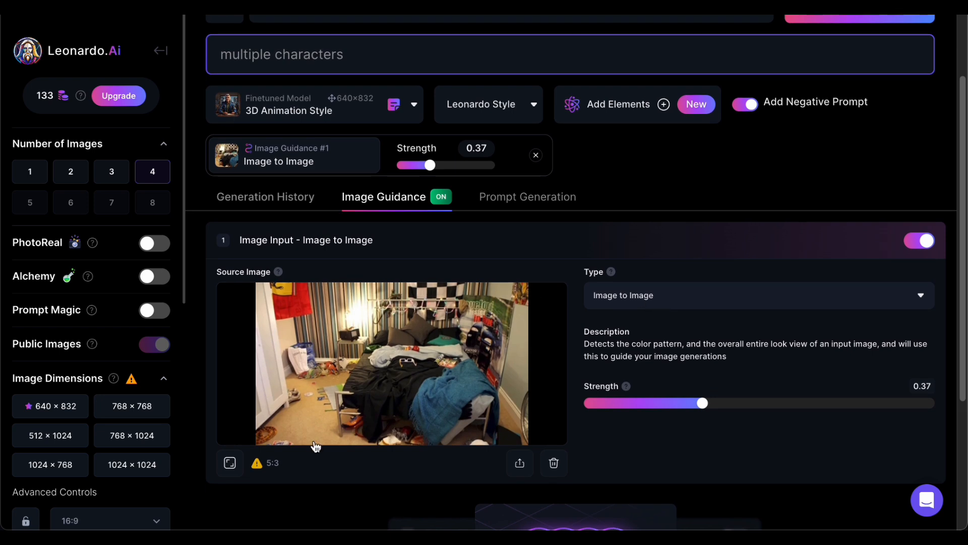
{"action": "left_click", "coordinate": [554, 463]}
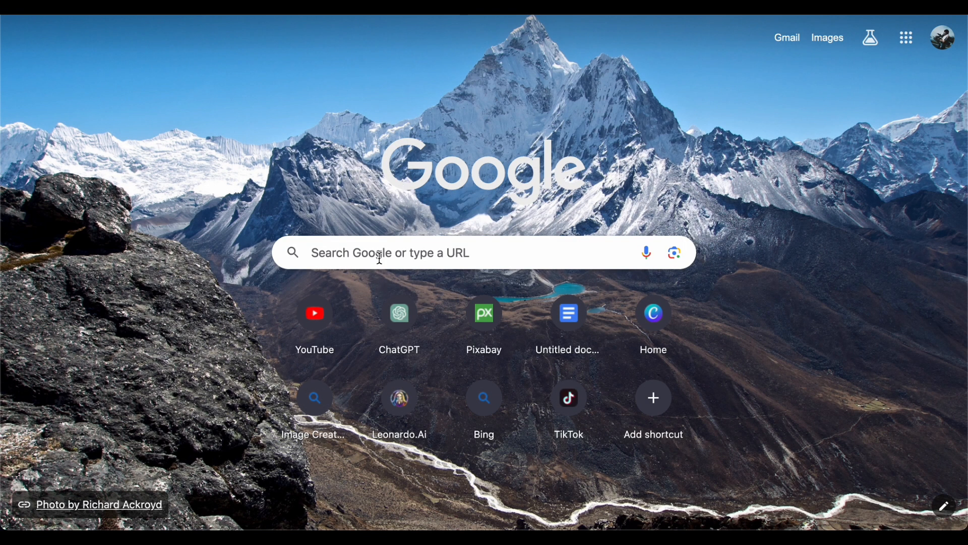
Switch to Google and search for images of "mountain".
{"action": "left_click", "coordinate": [380, 259]}
{"action": "type", "text": "mo"}
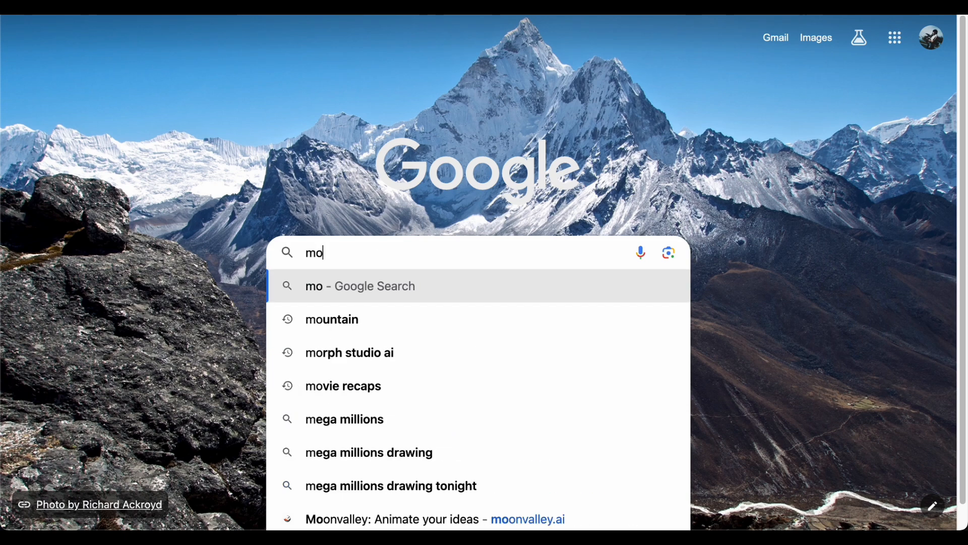
{"action": "type", "text": "untain"}
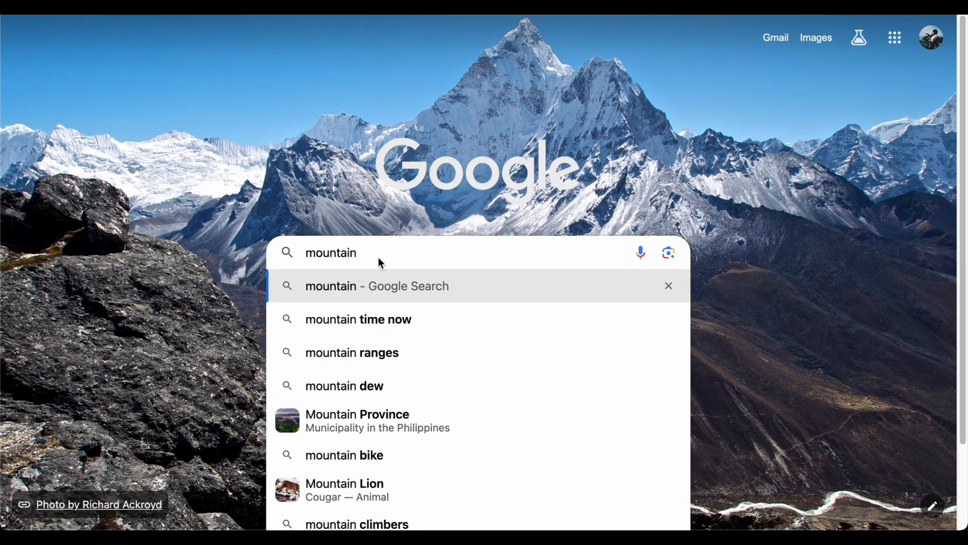
{"action": "key", "text": "Return"}
{"action": "left_click", "coordinate": [153, 97]}
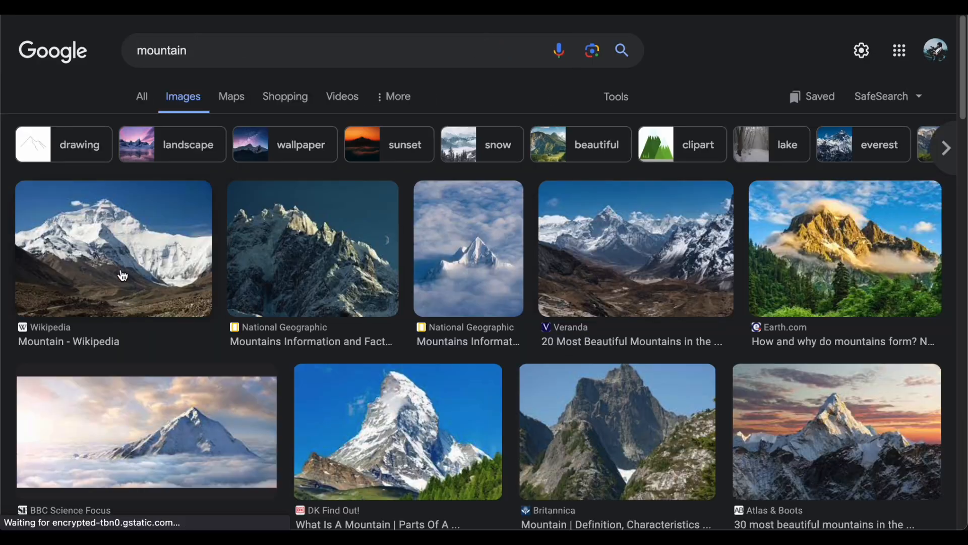
Open the Britannica mountain picture from the image results and save it to the computer.
{"action": "scroll", "coordinate": [643, 345], "scroll_direction": "down", "scroll_amount": 3}
{"action": "left_click", "coordinate": [645, 321]}
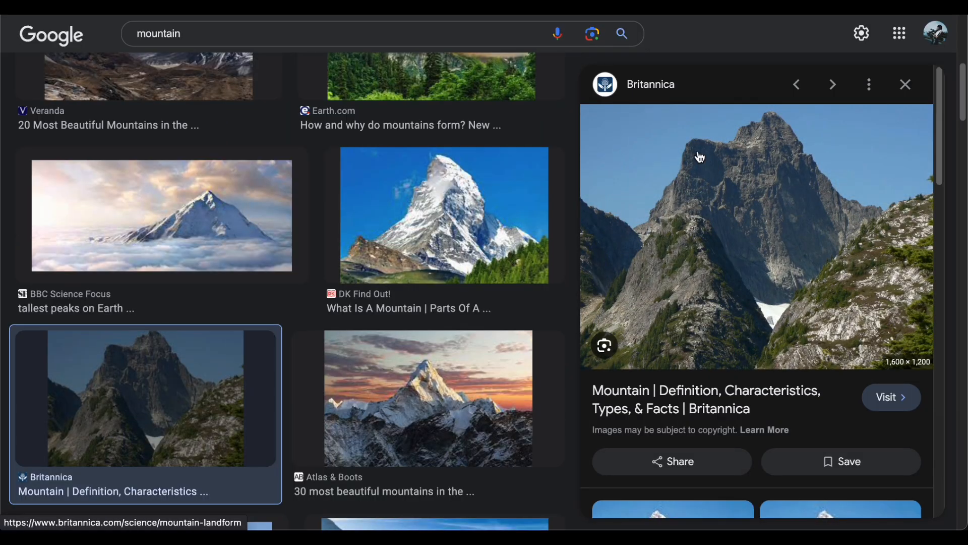
{"action": "right_click", "coordinate": [681, 147]}
{"action": "left_click", "coordinate": [761, 315]}
{"action": "left_click", "coordinate": [724, 371]}
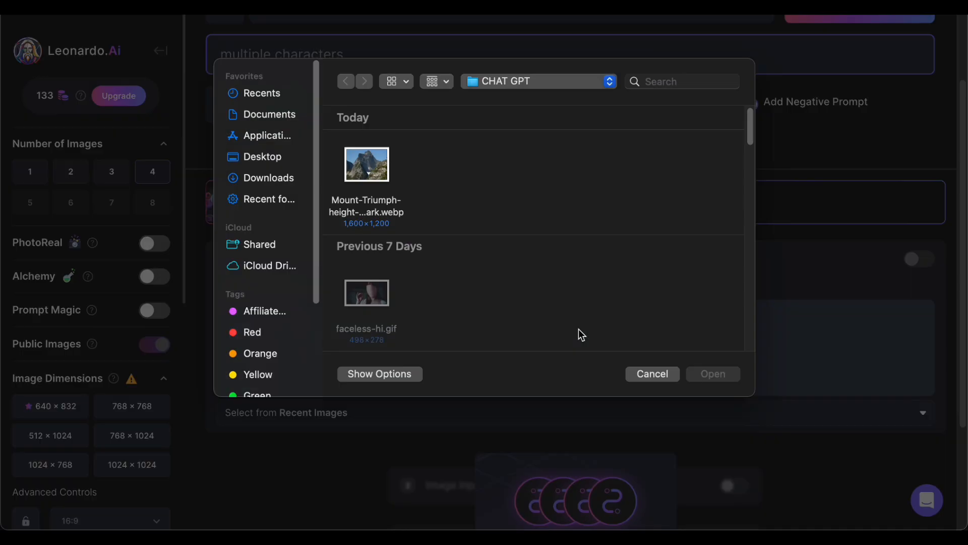
Upload the saved mountain picture in Leonardo.Ai as the Image to Image source and set its strength to 0.40.
{"action": "key", "text": "Return"}
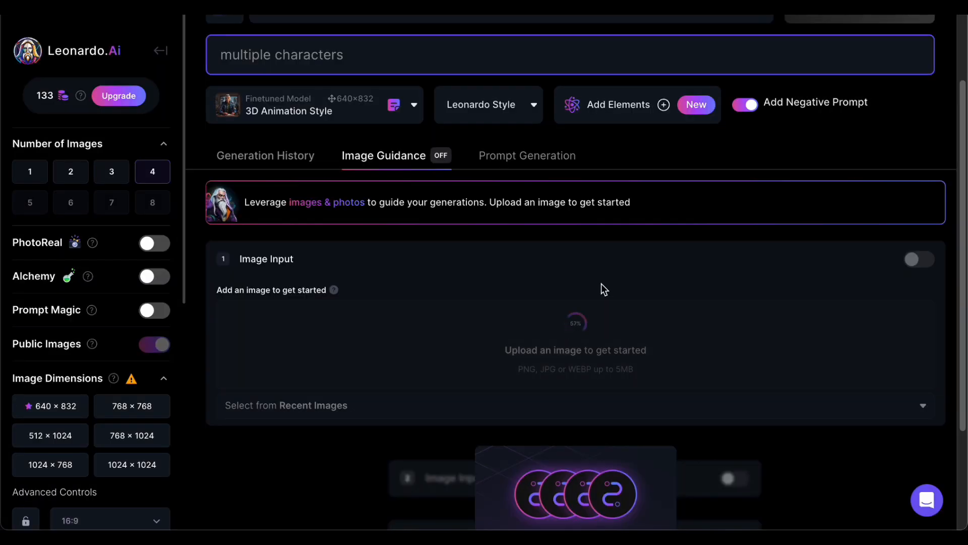
{"action": "scroll", "coordinate": [449, 297], "scroll_direction": "up", "scroll_amount": 2}
{"action": "scroll", "coordinate": [628, 278], "scroll_direction": "down", "scroll_amount": 6}
{"action": "left_click_drag", "start_coordinate": [672, 206], "coordinate": [716, 211]}
{"action": "scroll", "coordinate": [717, 302], "scroll_direction": "up", "scroll_amount": 5}
Generate four images from the lion prompt with the mountain guidance and inspect them in the generation history.
{"action": "left_click", "coordinate": [852, 104]}
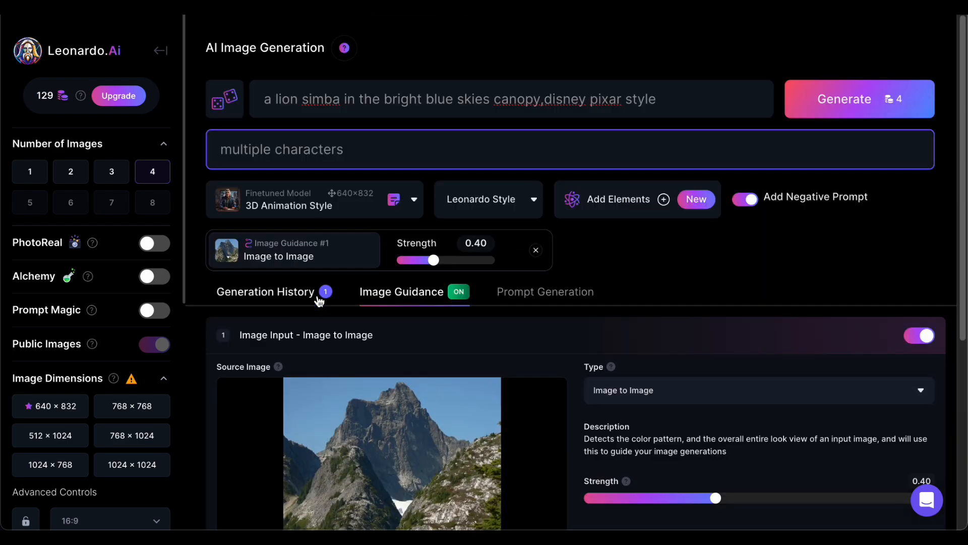
{"action": "left_click", "coordinate": [317, 298]}
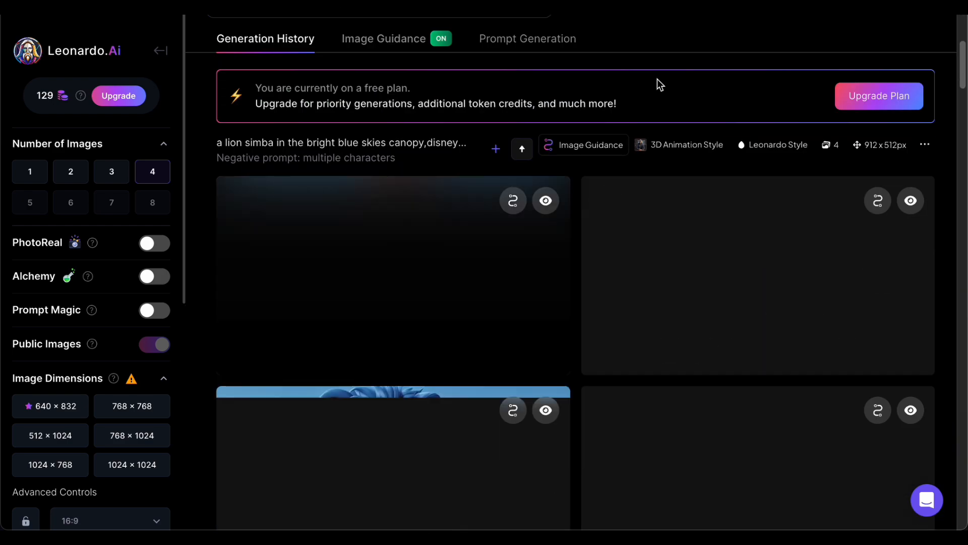
{"action": "scroll", "coordinate": [392, 238], "scroll_direction": "down", "scroll_amount": 2}
{"action": "left_click", "coordinate": [392, 221]}
{"action": "left_click", "coordinate": [621, 235]}
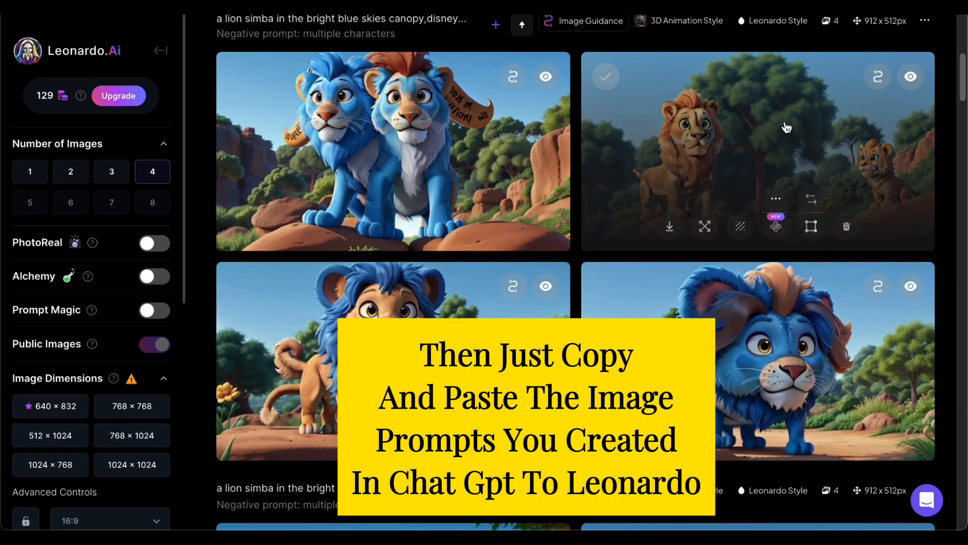
Replace the image prompt with "A majestic sunrise over the African savanna", copied from the first scene in ChatGPT.
{"action": "scroll", "coordinate": [714, 126], "scroll_direction": "up", "scroll_amount": 8}
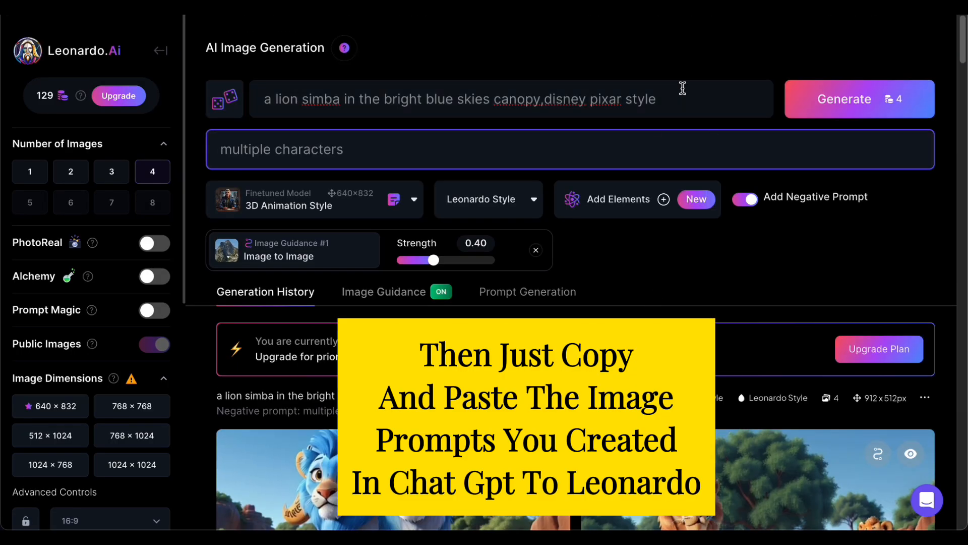
{"action": "key", "text": "ctrl+a"}
{"action": "key", "text": "BackSpace"}
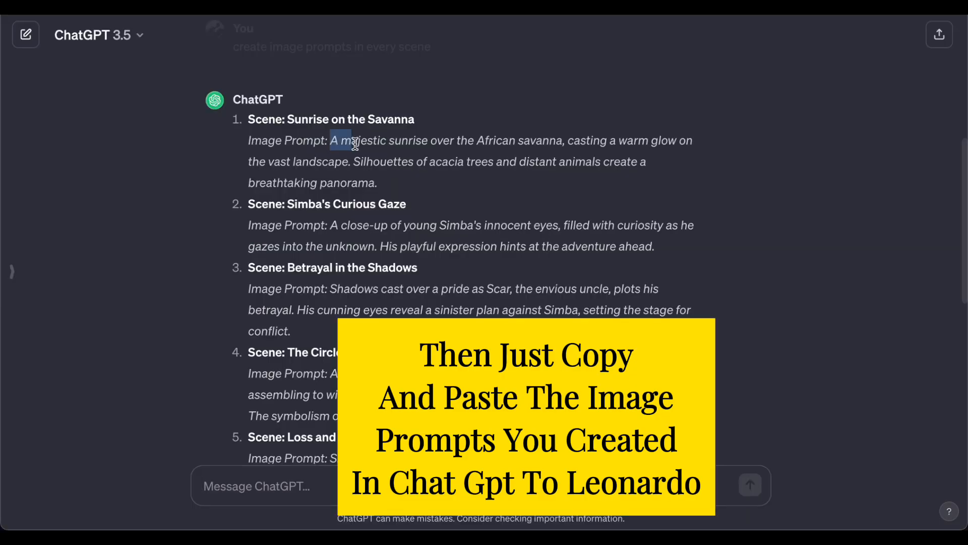
{"action": "left_click_drag", "start_coordinate": [335, 136], "coordinate": [623, 136]}
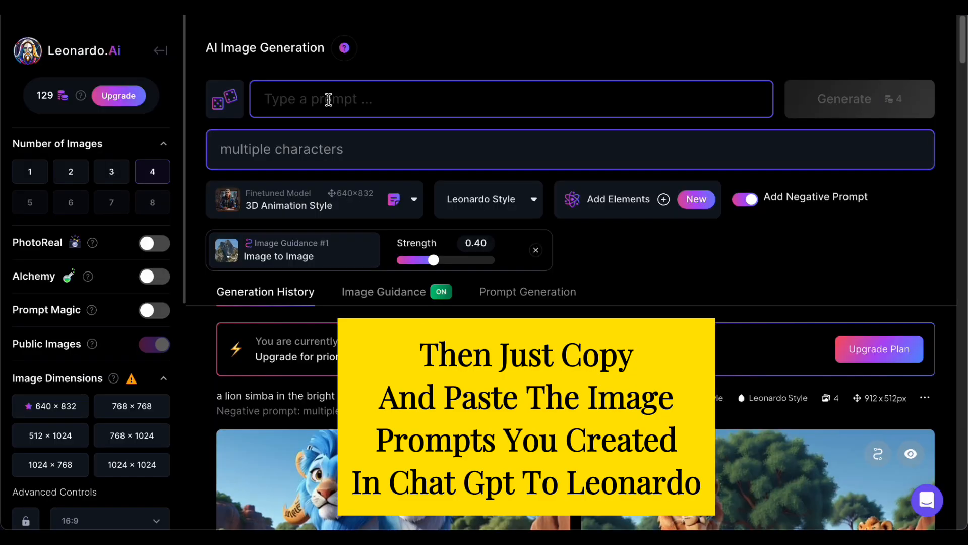
{"action": "type", "text": "A majestic sunrise over the African savanna"}
Change the negative prompt to "no multiple characters", with Image to Image guidance switched off.
{"action": "left_click", "coordinate": [217, 149]}
{"action": "type", "text": "no"}
{"action": "left_click", "coordinate": [376, 249]}
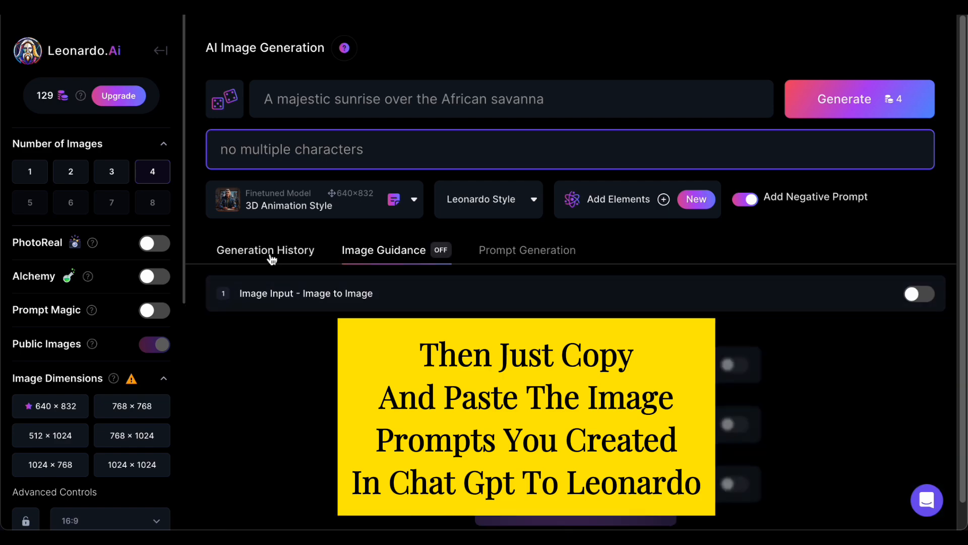
{"action": "left_click", "coordinate": [269, 262]}
Extend the savanna sunrise prompt with the Disney Pixar style suffix used in the other scene prompts.
{"action": "left_click", "coordinate": [580, 98]}
{"action": "type", "text": ",d"}
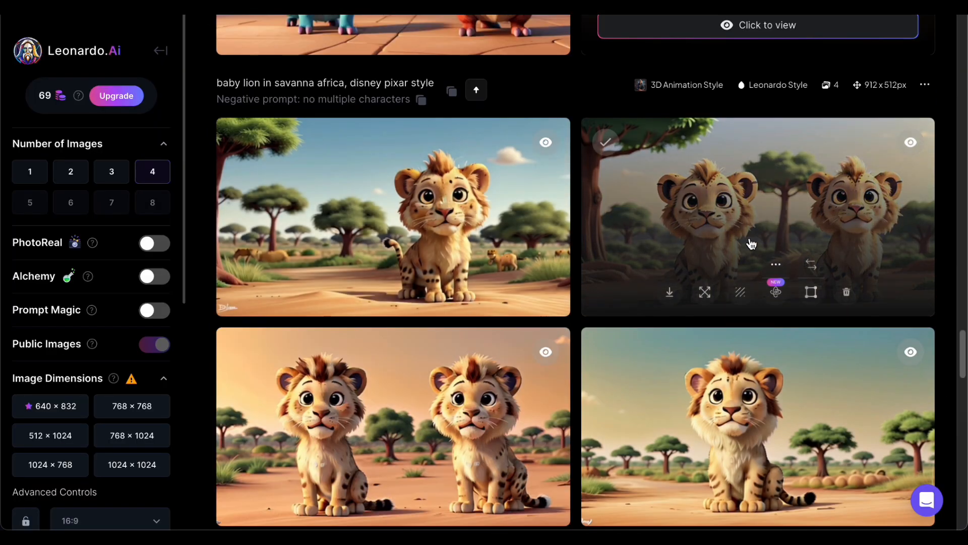
Download the single baby lion savanna image and go to the generations of the lion roaring with other animals.
{"action": "scroll", "coordinate": [752, 245], "scroll_direction": "down", "scroll_amount": 6}
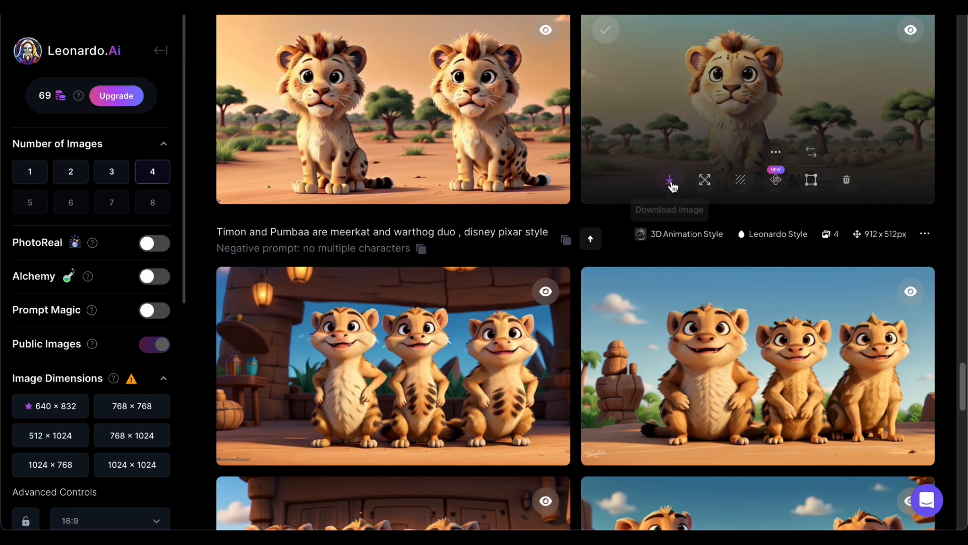
{"action": "left_click", "coordinate": [671, 180]}
{"action": "scroll", "coordinate": [534, 299], "scroll_direction": "down", "scroll_amount": 15}
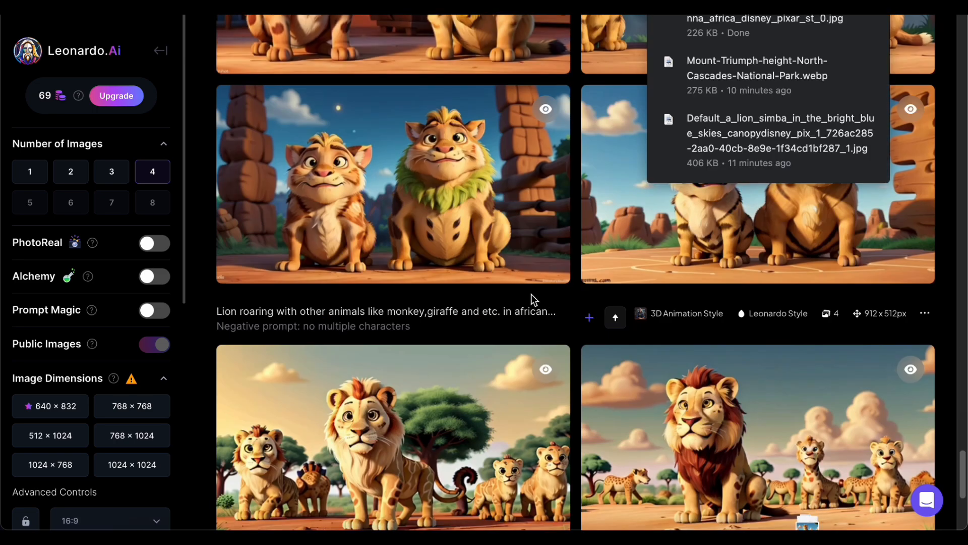
{"action": "scroll", "coordinate": [691, 336], "scroll_direction": "down", "scroll_amount": 5}
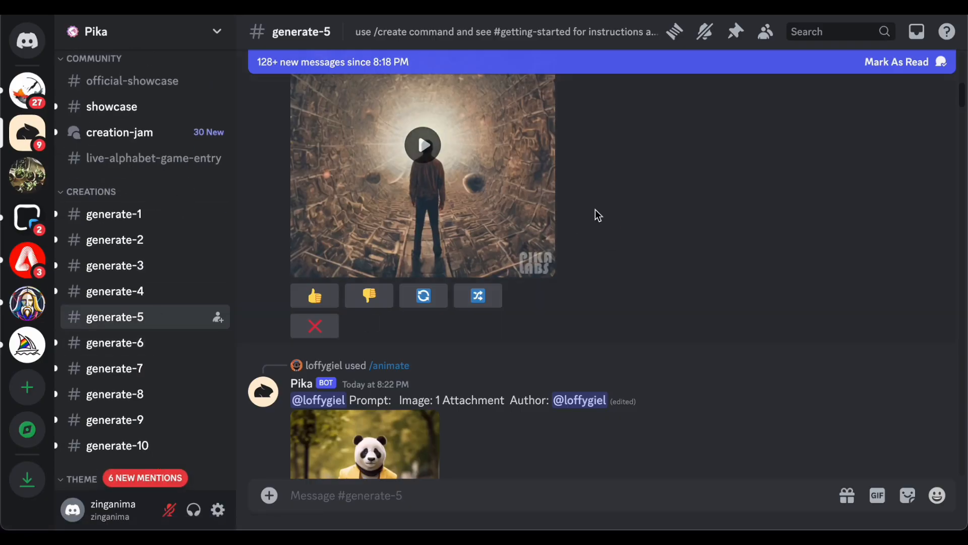
In Discord's Pika server, play the tunnel video in generate-5 and browse the other members' animations.
{"action": "left_click", "coordinate": [431, 137]}
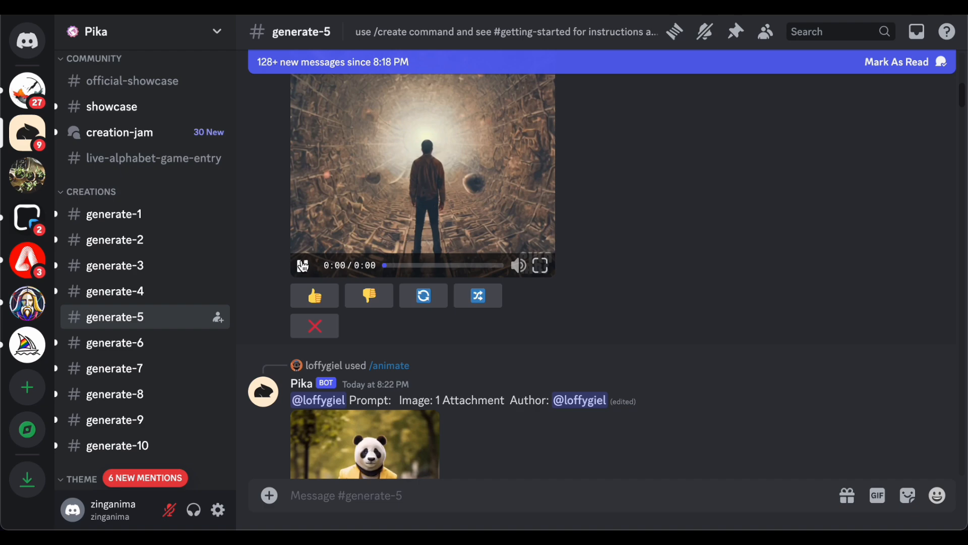
{"action": "scroll", "coordinate": [543, 219], "scroll_direction": "down", "scroll_amount": 10}
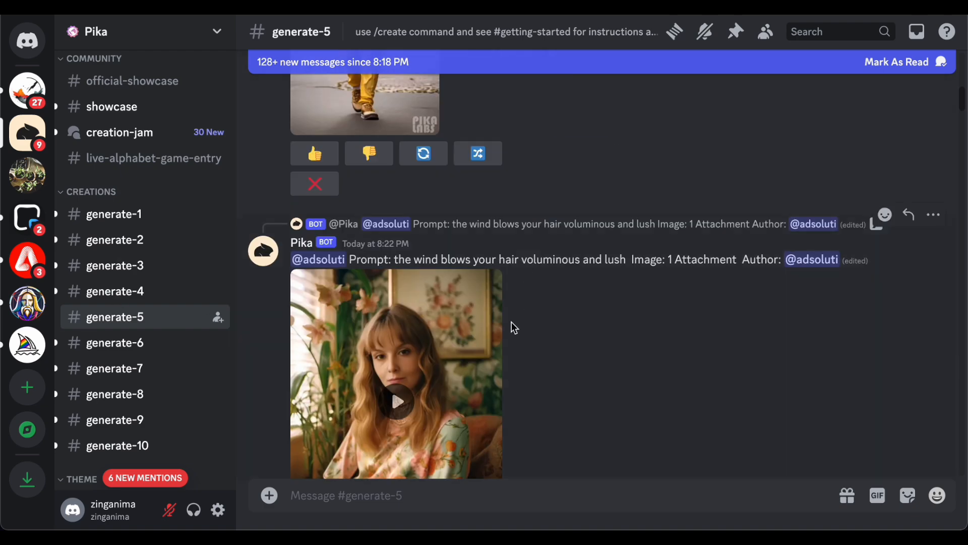
{"action": "scroll", "coordinate": [552, 331], "scroll_direction": "down", "scroll_amount": 3}
Start an /animate command in the generate-2 channel with the baby lion image from Downloads attached.
{"action": "mouse_move", "coordinate": [135, 283]}
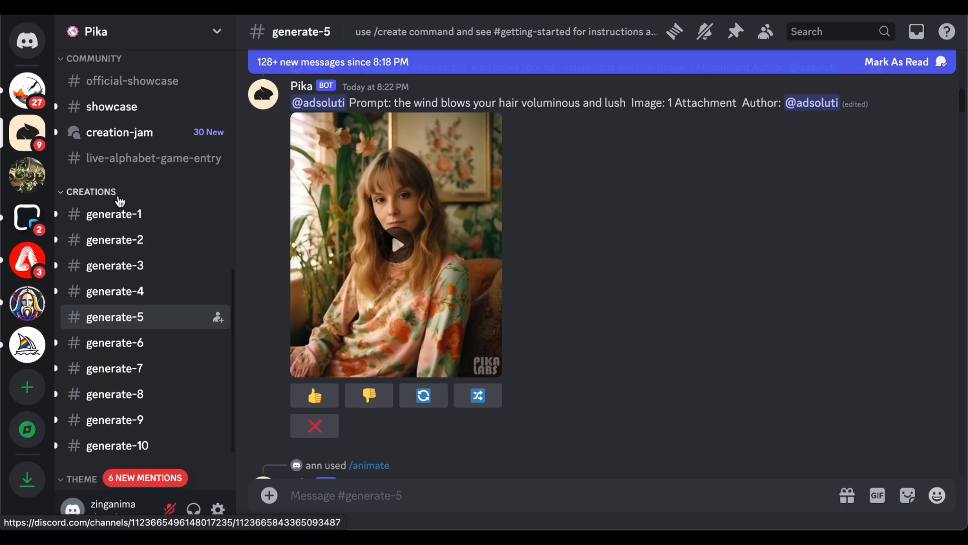
{"action": "left_click", "coordinate": [126, 254]}
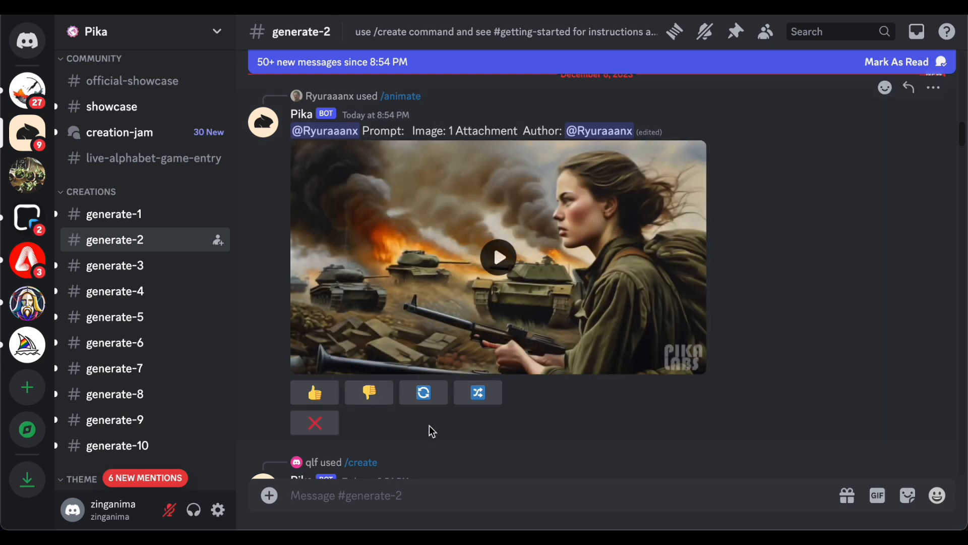
{"action": "type", "text": "/"}
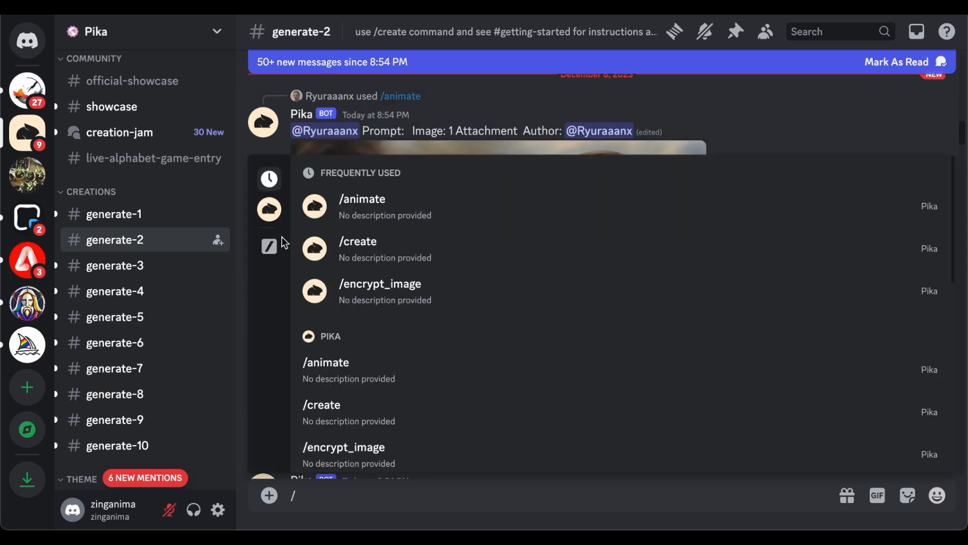
{"action": "left_click", "coordinate": [382, 207]}
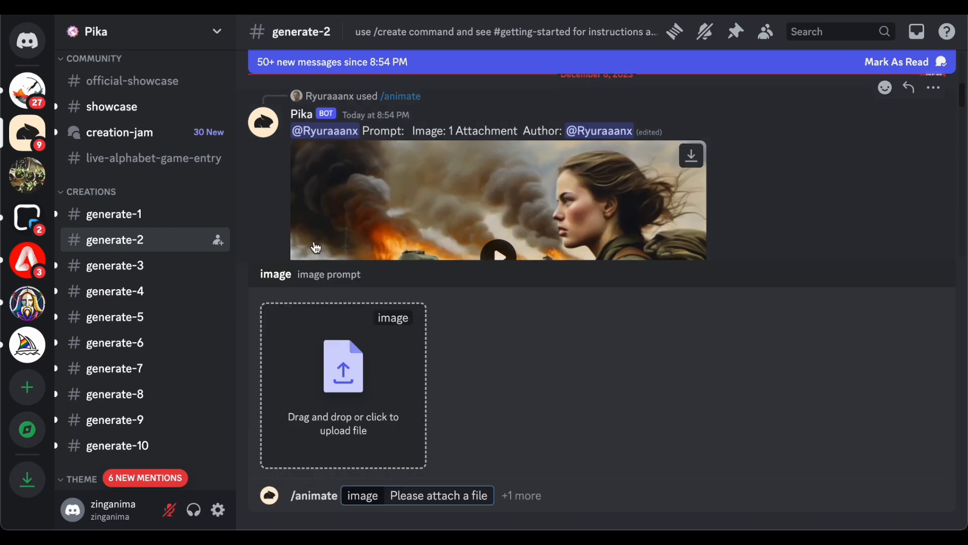
{"action": "left_click", "coordinate": [353, 431]}
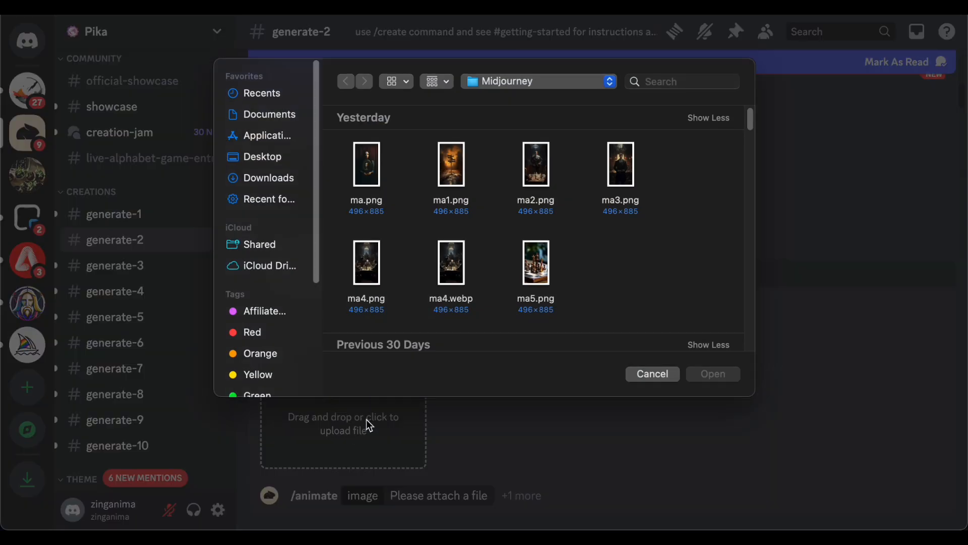
{"action": "left_click", "coordinate": [273, 180]}
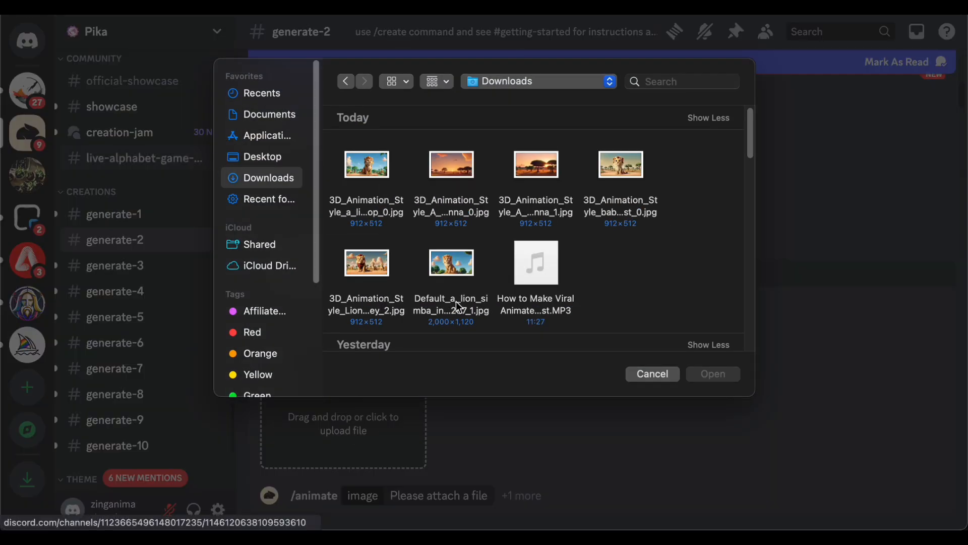
{"action": "left_click", "coordinate": [646, 222]}
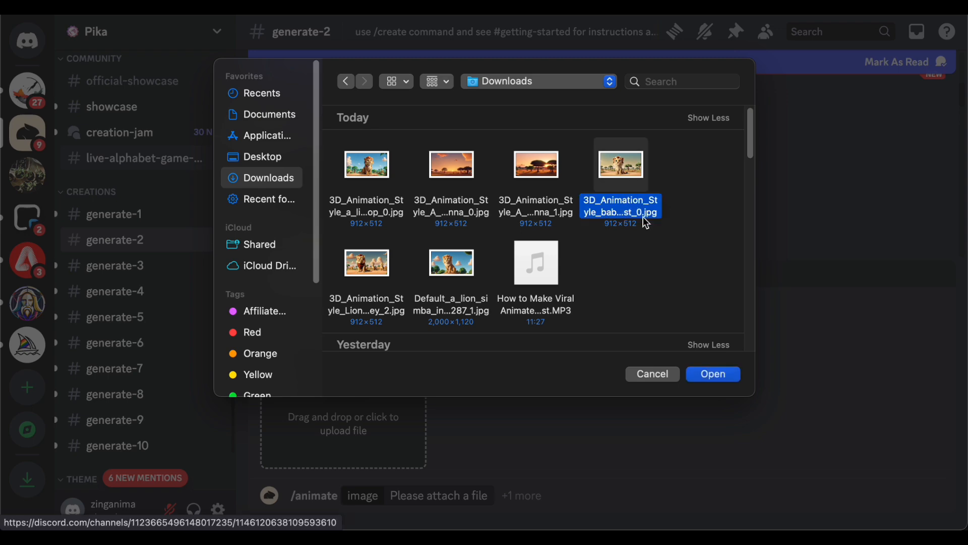
{"action": "left_click", "coordinate": [713, 374]}
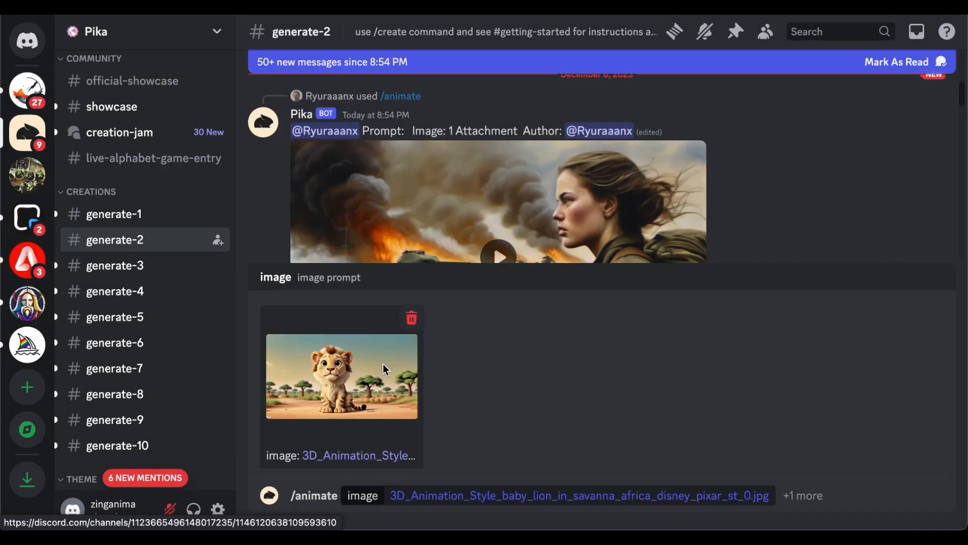
Add the text "strong wind" to the baby lion animate command and submit it.
{"action": "left_click", "coordinate": [840, 502]}
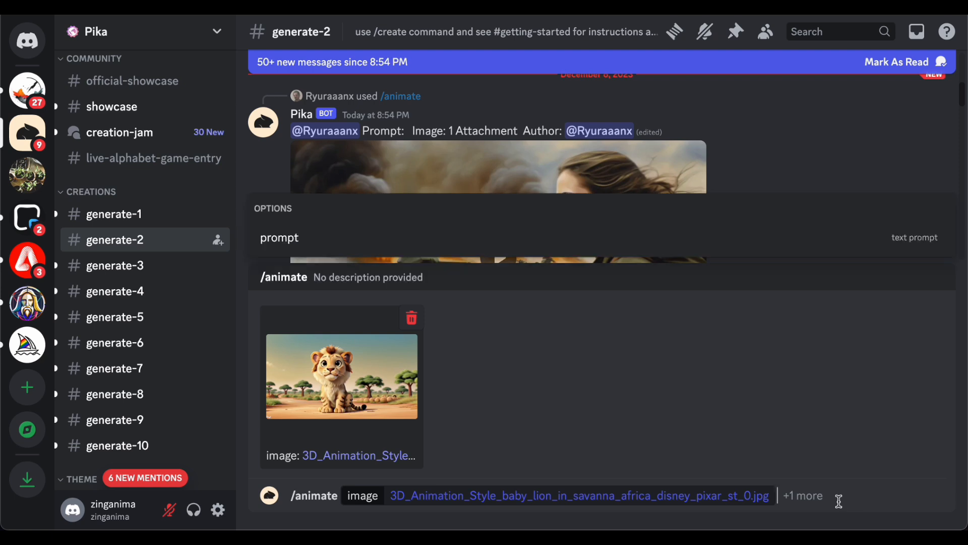
{"action": "type", "text": "win"}
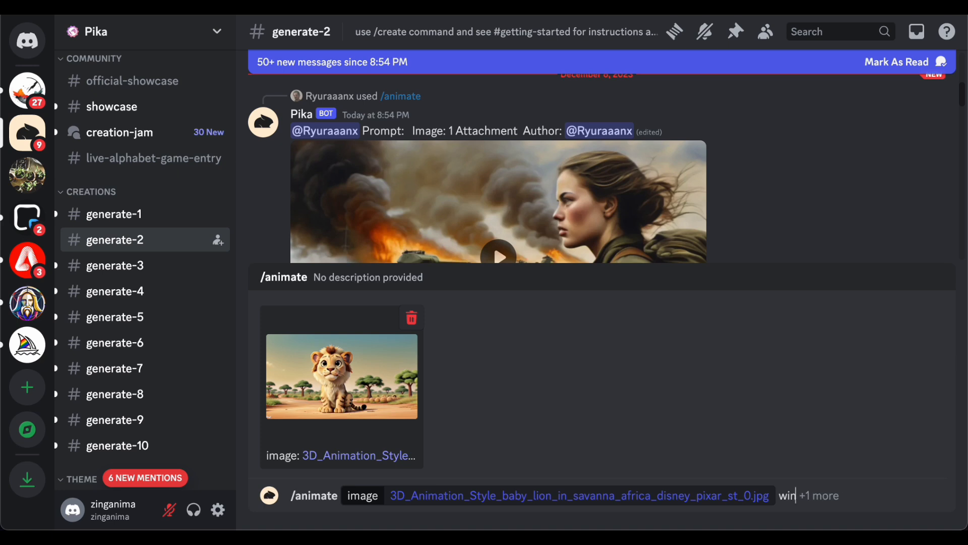
{"action": "key", "text": "BackSpace"}
{"action": "key", "text": "BackSpace"}
{"action": "key", "text": "BackSpace"}
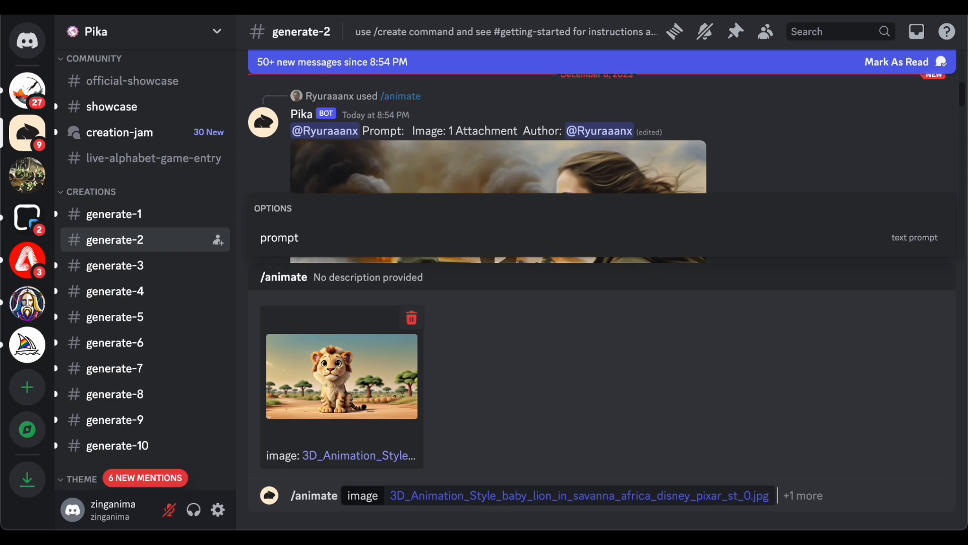
{"action": "type", "text": "strong wind"}
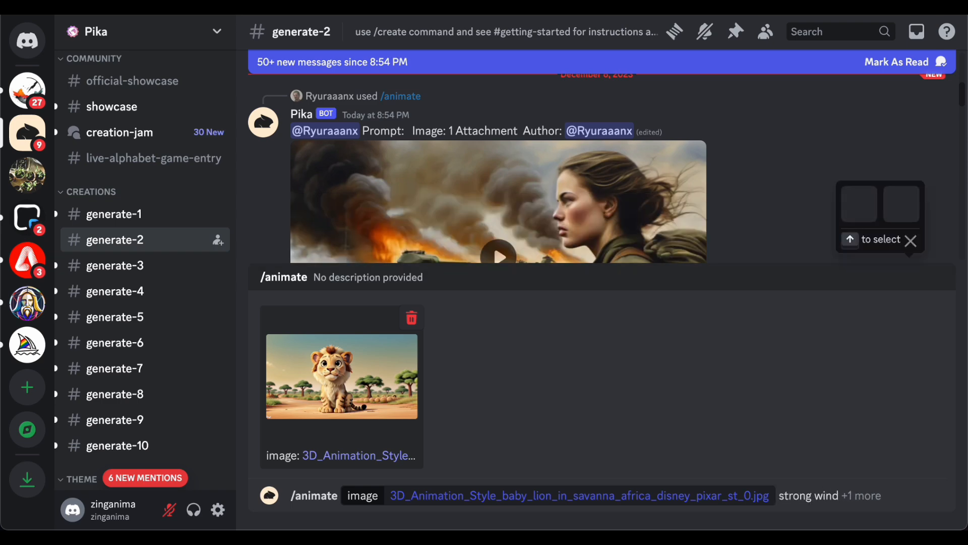
{"action": "key", "text": "Return"}
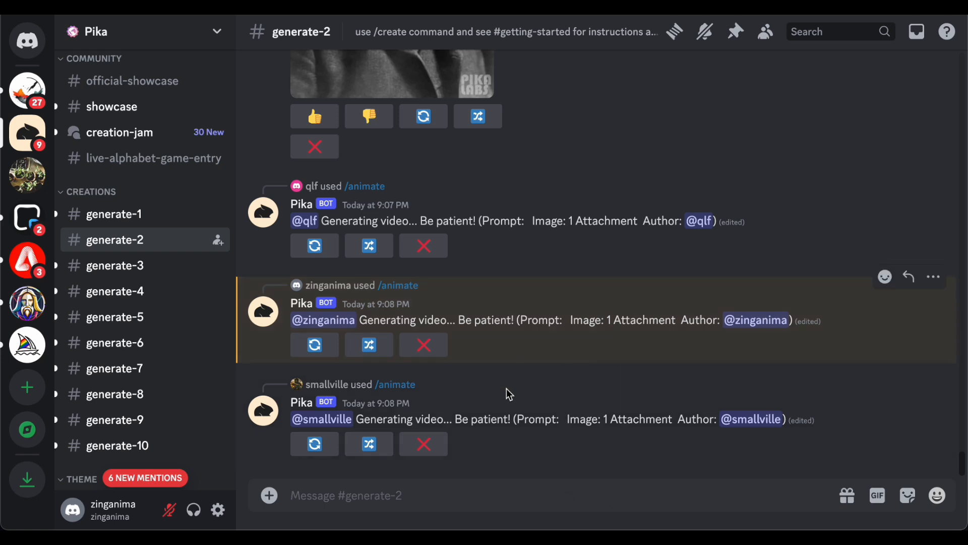
Submit an /animate command for the downloaded image of the lion roaring with other animals, adding "roaring,zoom in".
{"action": "type", "text": "/"}
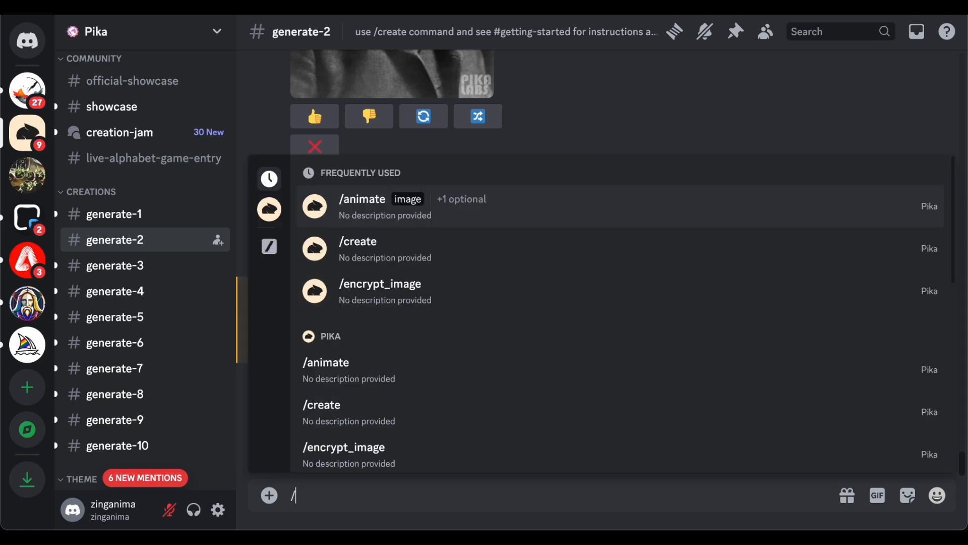
{"action": "left_click", "coordinate": [346, 218]}
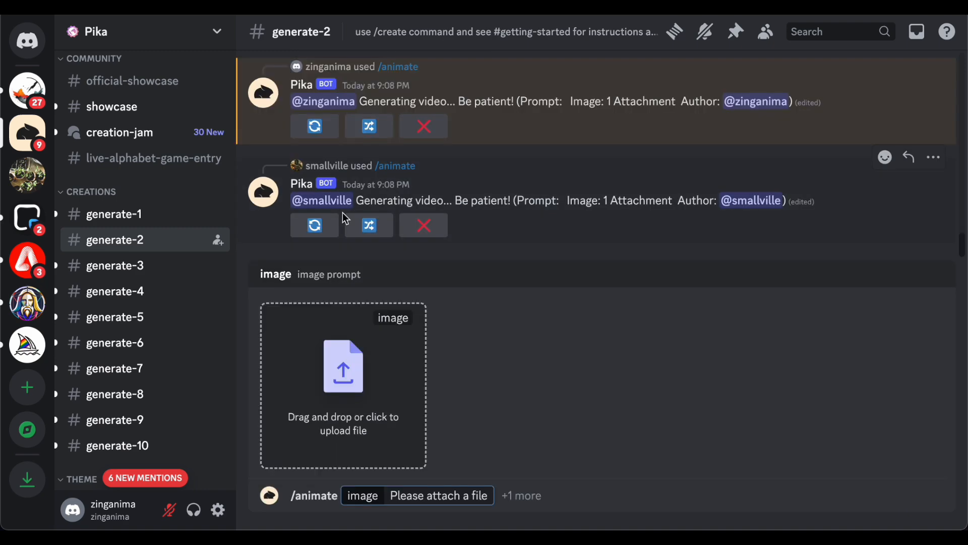
{"action": "left_click", "coordinate": [315, 438]}
{"action": "left_click", "coordinate": [395, 325]}
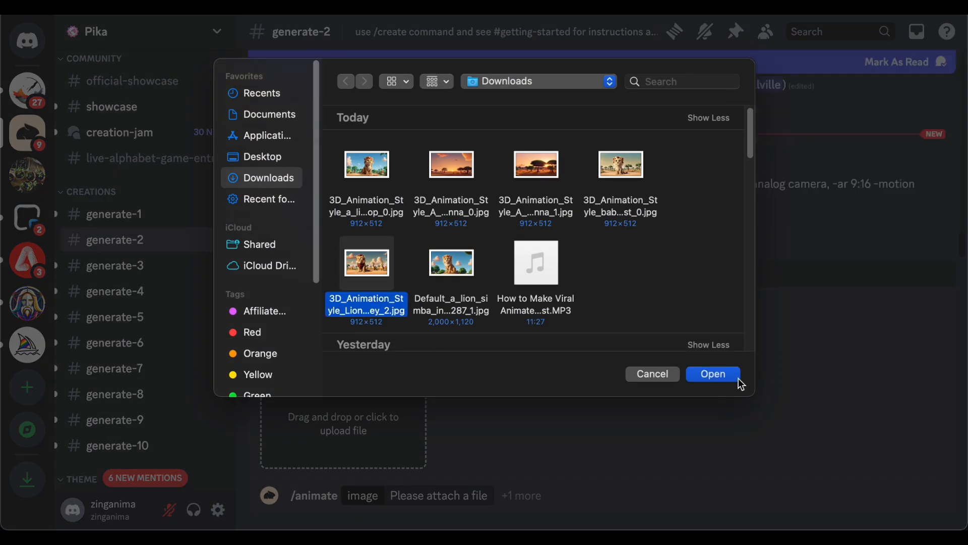
{"action": "left_click", "coordinate": [714, 375]}
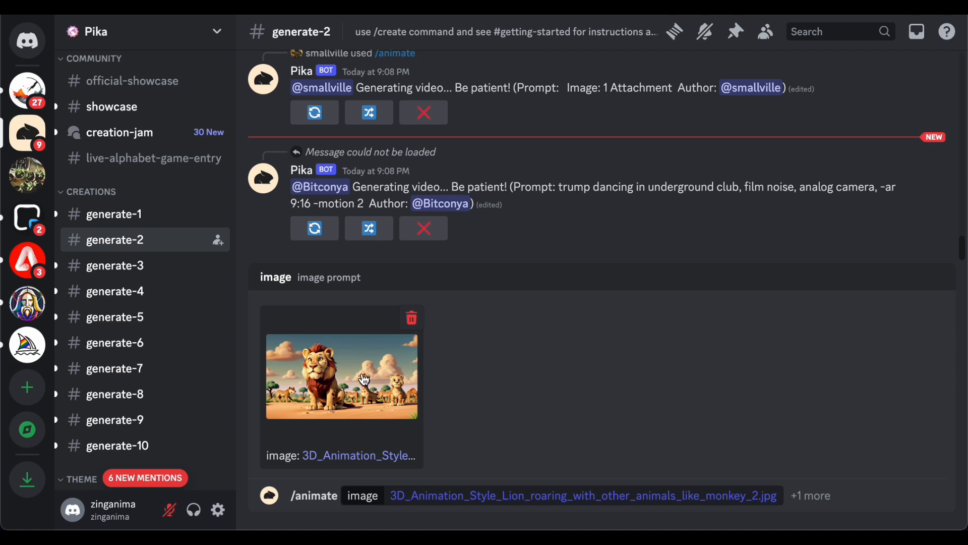
{"action": "left_click", "coordinate": [812, 496]}
{"action": "type", "text": "roaring"}
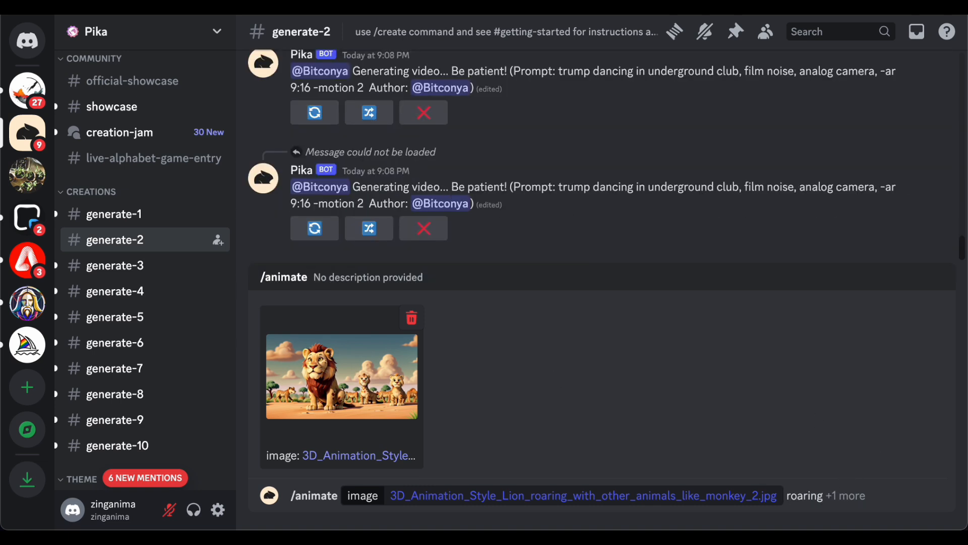
{"action": "type", "text": ",zoom in"}
{"action": "key", "text": "Return"}
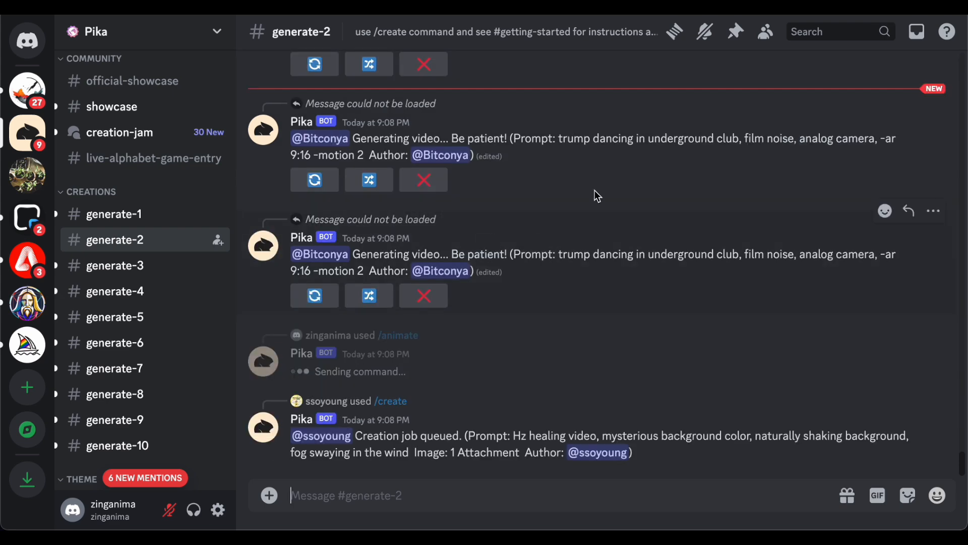
Submit an /animate command for the majestic savanna sunrise image ending in _0.jpg, adding "birds flying".
{"action": "left_click", "coordinate": [541, 495]}
{"action": "type", "text": "/"}
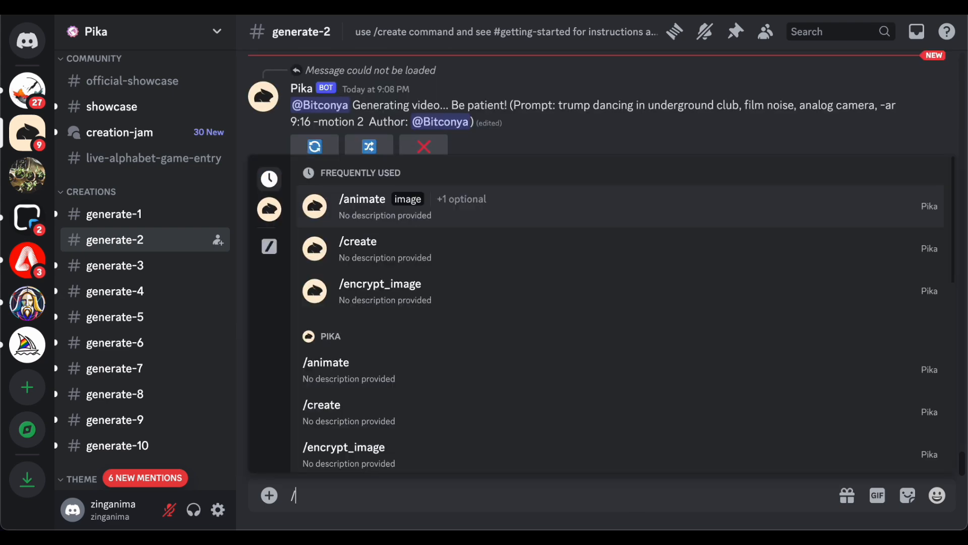
{"action": "left_click", "coordinate": [399, 228]}
{"action": "left_click", "coordinate": [348, 428]}
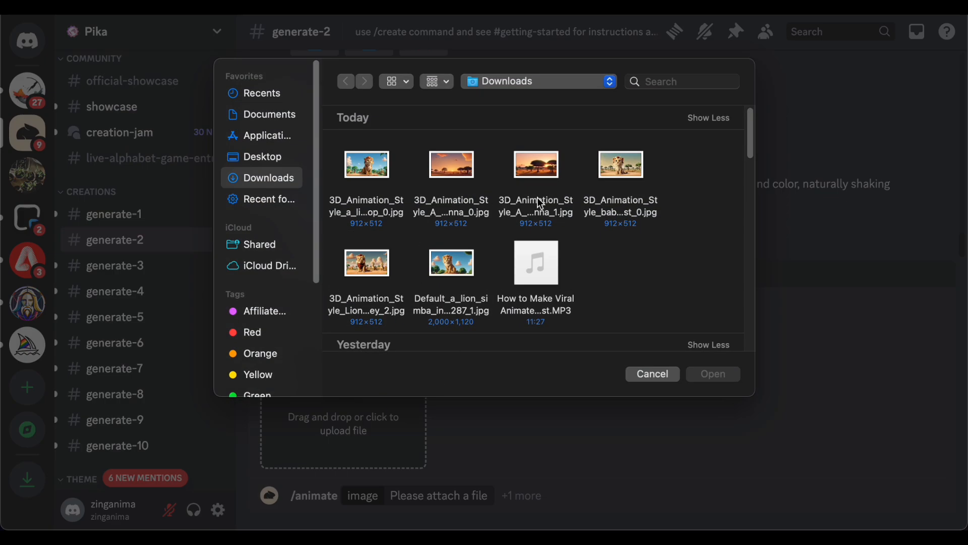
{"action": "left_click", "coordinate": [449, 200]}
{"action": "left_click", "coordinate": [713, 374]}
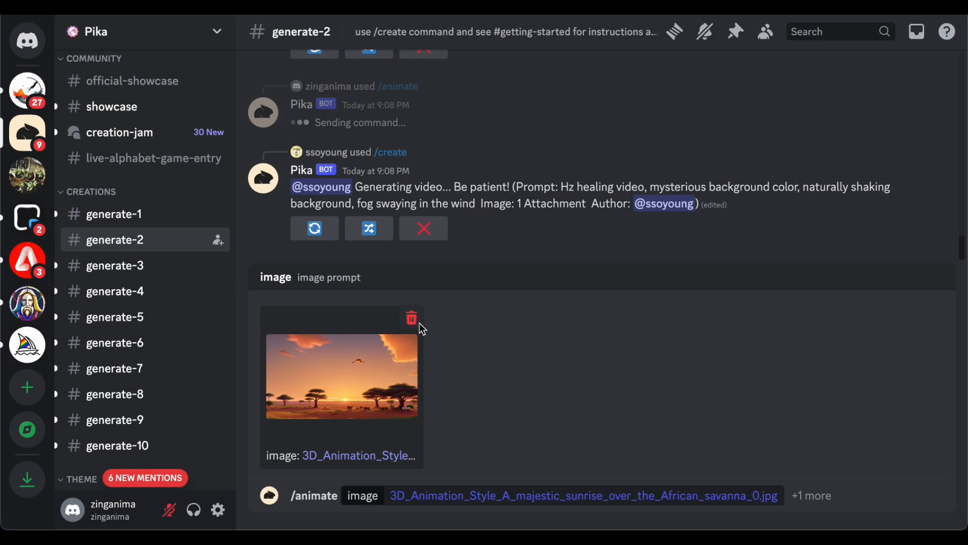
{"action": "left_click", "coordinate": [884, 497]}
{"action": "type", "text": "birds flying"}
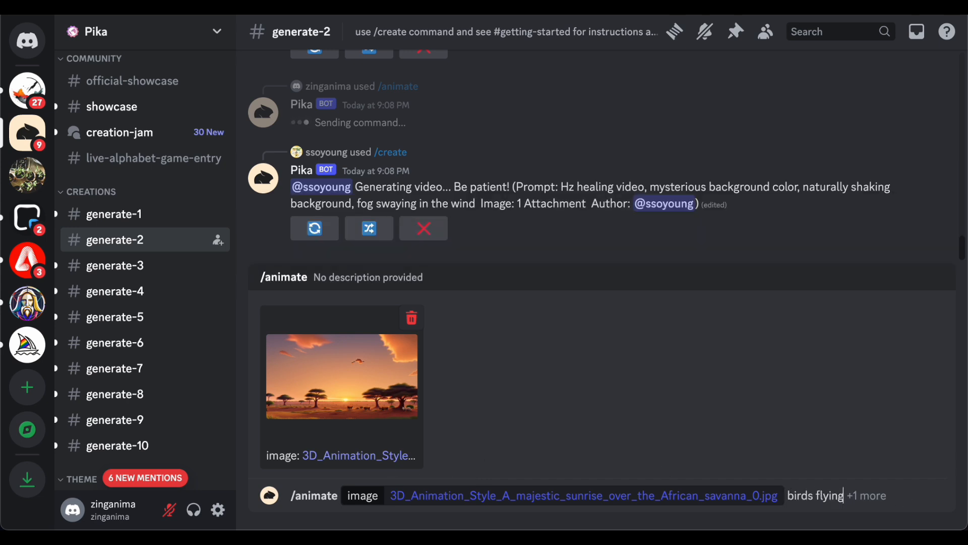
{"action": "key", "text": "Return"}
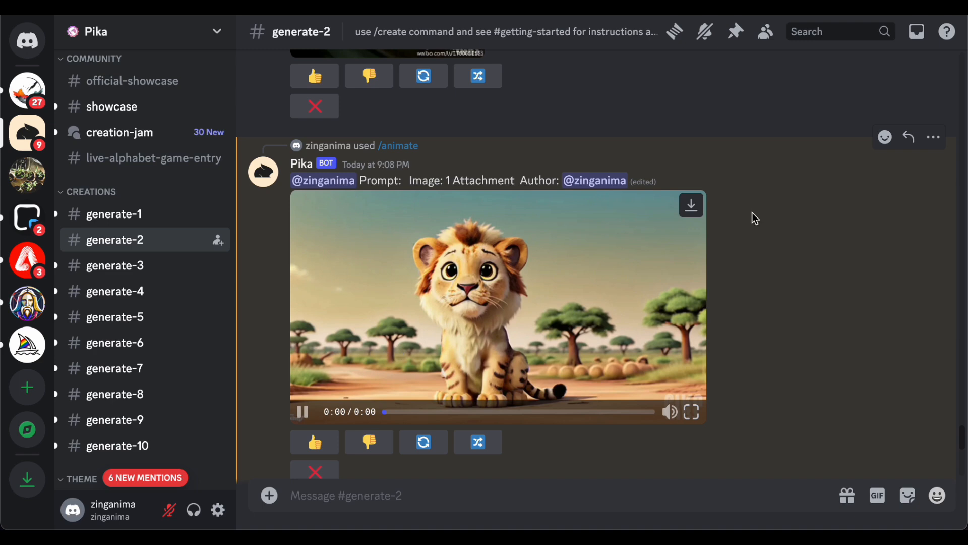
Download the generated baby lion video, replay it and look through the surrounding channel posts.
{"action": "left_click", "coordinate": [704, 209]}
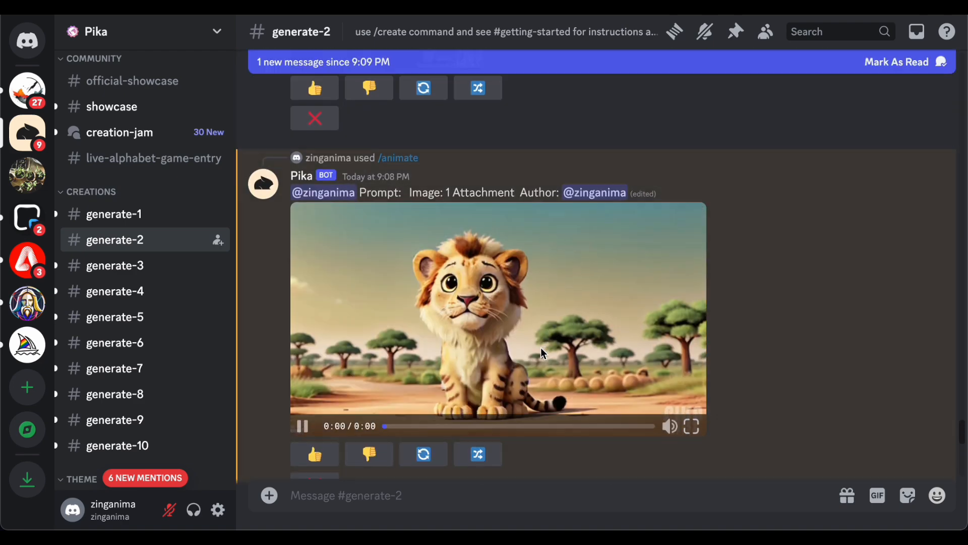
{"action": "left_click", "coordinate": [303, 428]}
{"action": "left_click", "coordinate": [303, 428]}
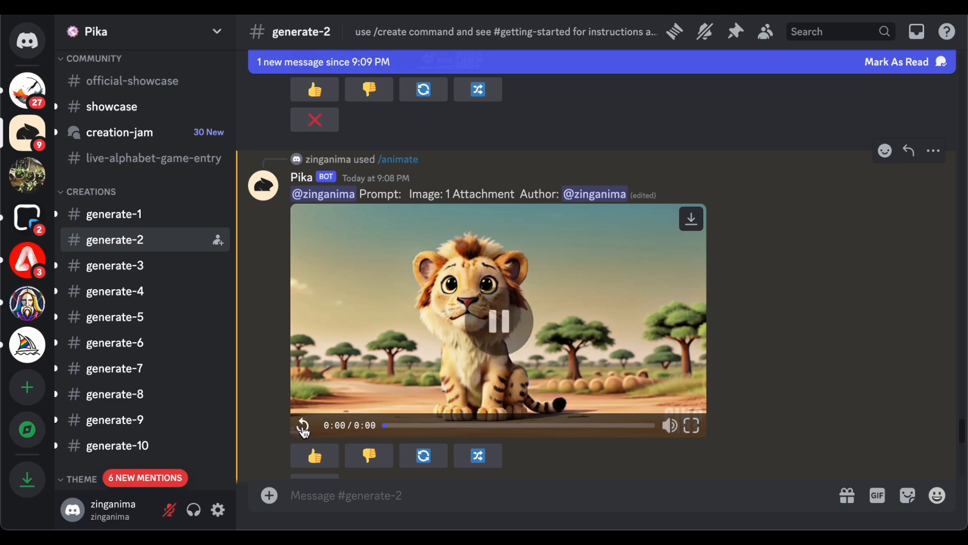
{"action": "scroll", "coordinate": [522, 331], "scroll_direction": "up", "scroll_amount": 10}
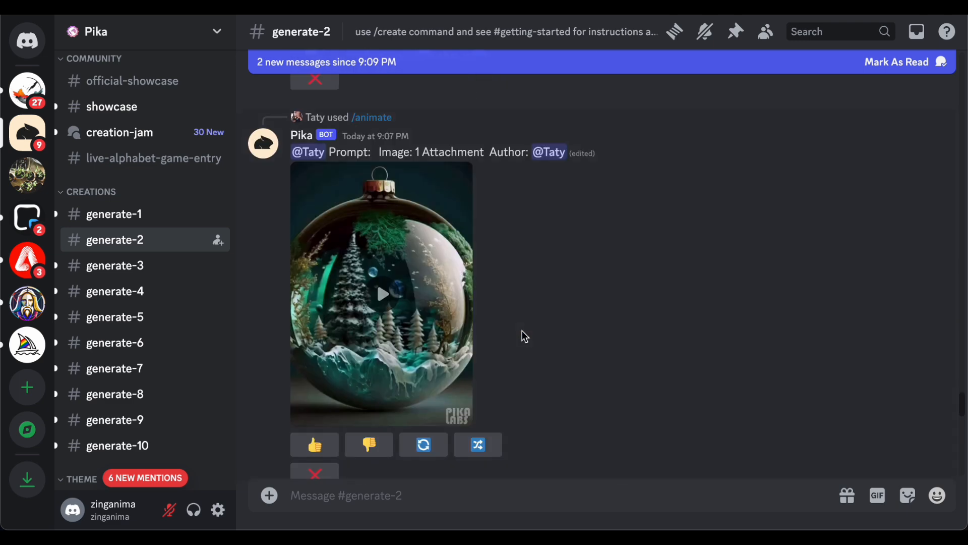
{"action": "scroll", "coordinate": [522, 331], "scroll_direction": "down", "scroll_amount": 10}
Submit an /animate command for the savanna sunrise image ending in _1.jpg without a text prompt.
{"action": "left_click", "coordinate": [320, 493]}
{"action": "type", "text": "/"}
{"action": "left_click", "coordinate": [376, 217]}
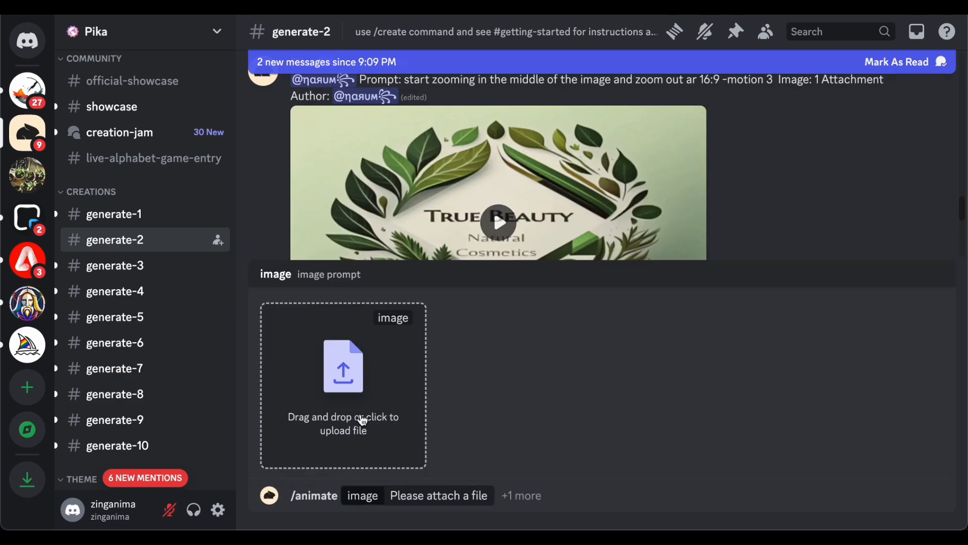
{"action": "left_click", "coordinate": [361, 422]}
{"action": "left_click", "coordinate": [537, 164]}
{"action": "left_click", "coordinate": [714, 373]}
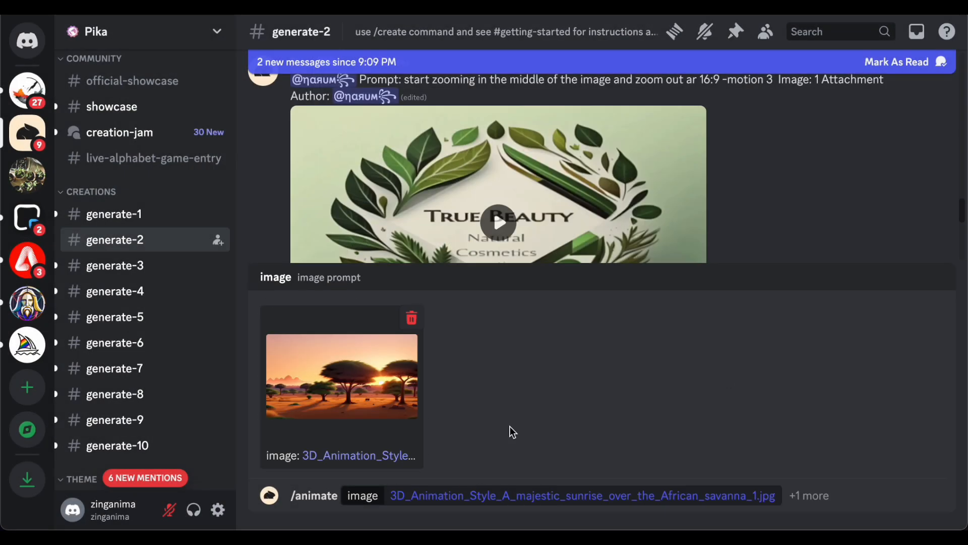
{"action": "key", "text": "Return"}
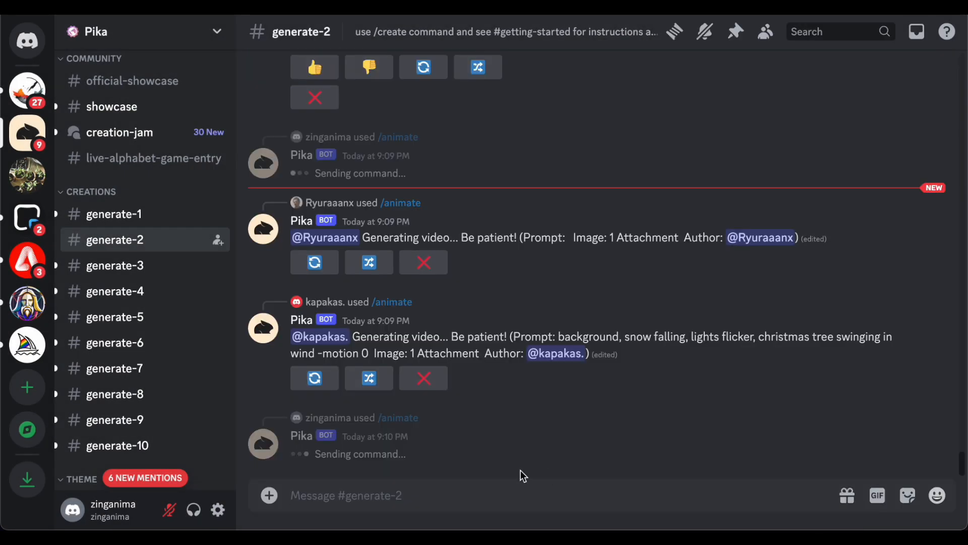
Submit an /animate command for the image of the lion roaring with other animals, ending in monkey_2.jpg, without a text prompt.
{"action": "type", "text": "/"}
{"action": "left_click", "coordinate": [353, 199]}
{"action": "left_click", "coordinate": [374, 389]}
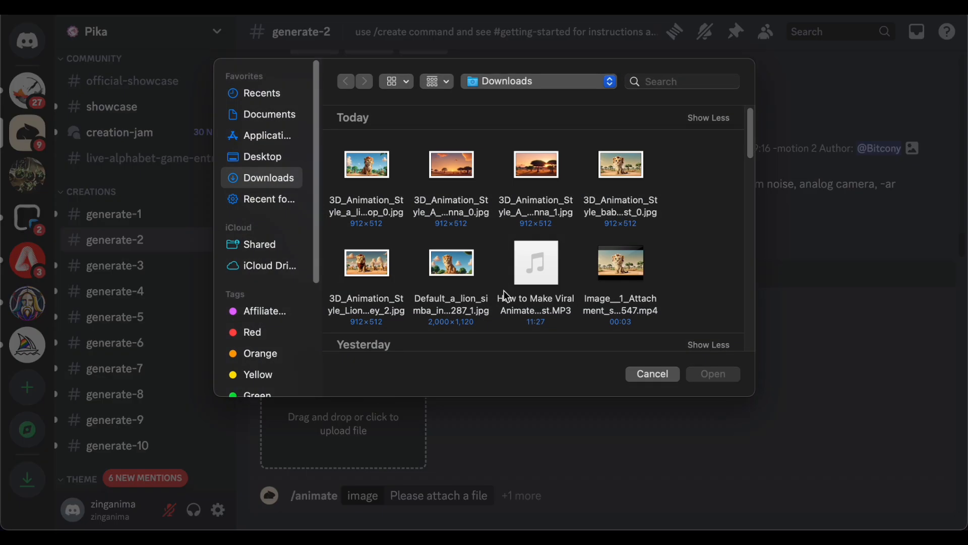
{"action": "left_click", "coordinate": [362, 207]}
{"action": "left_click", "coordinate": [367, 309]}
{"action": "left_click", "coordinate": [714, 374]}
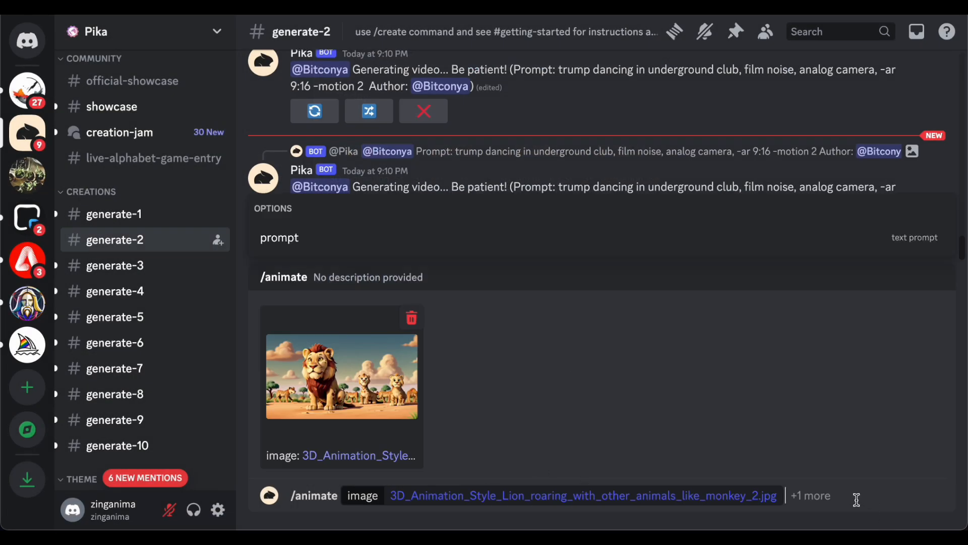
{"action": "key", "text": "Return"}
Start another /animate command and attach the default Simba lion image ending in 287_1.jpg.
{"action": "type", "text": "/"}
{"action": "key", "text": "Return"}
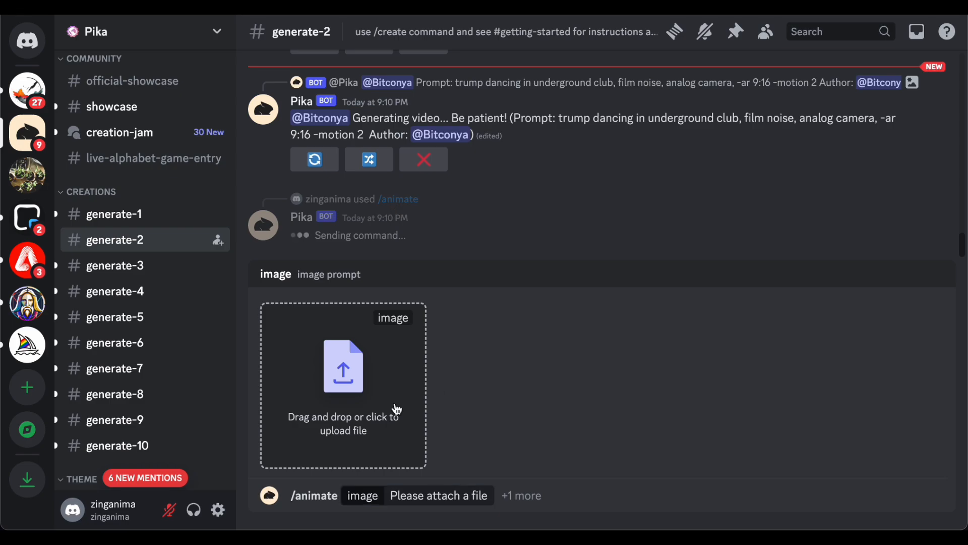
{"action": "left_click", "coordinate": [396, 406]}
{"action": "left_click", "coordinate": [452, 303]}
{"action": "left_click", "coordinate": [701, 374]}
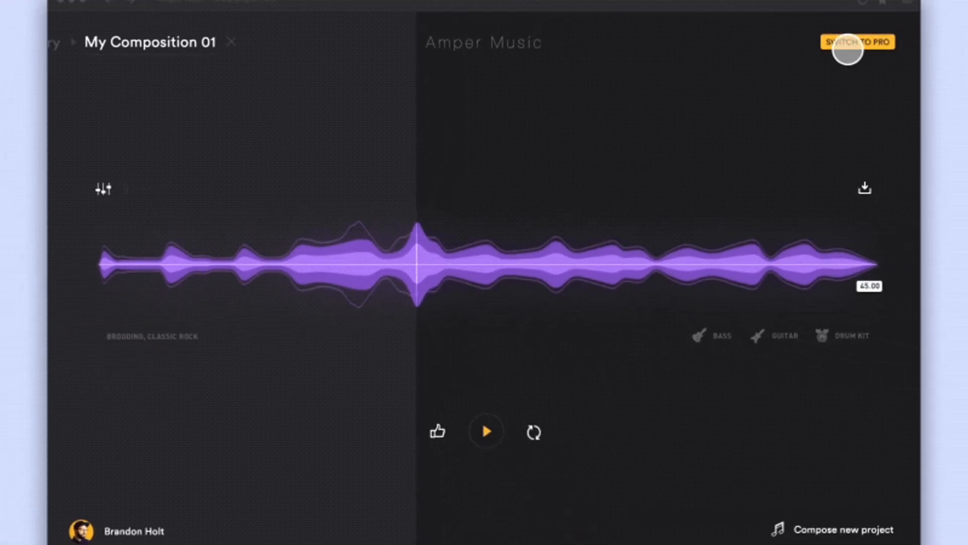
Switch the Amper Music composition My Composition 01 to Pro.
{"action": "left_click", "coordinate": [851, 43]}
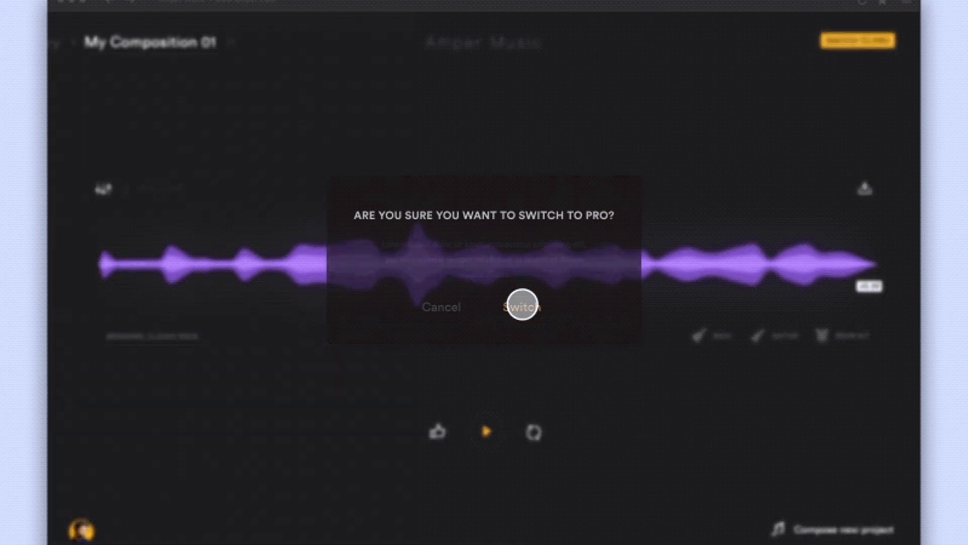
{"action": "left_click", "coordinate": [522, 305]}
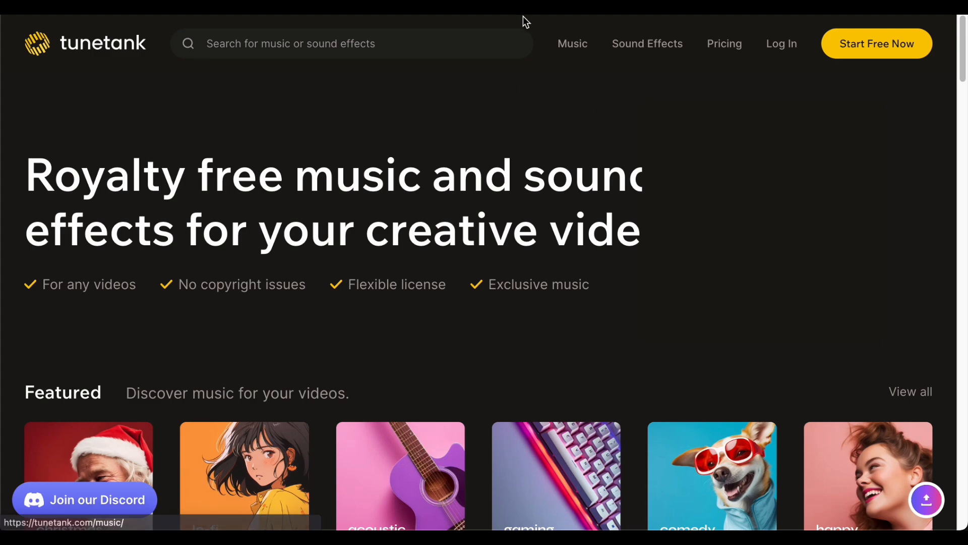
Search the Tunetank royalty-free music library for "epic" and browse the resulting tracks.
{"action": "scroll", "coordinate": [580, 242], "scroll_direction": "down", "scroll_amount": 9}
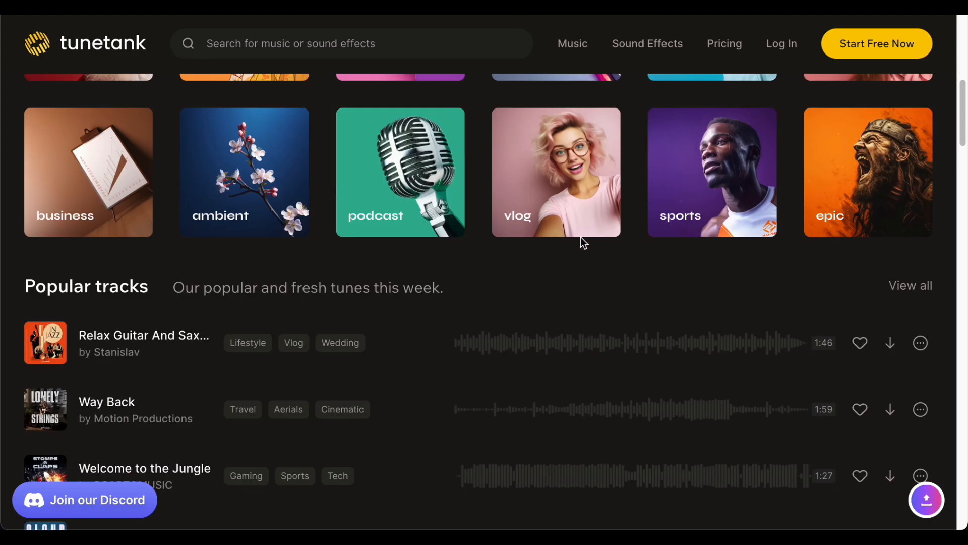
{"action": "scroll", "coordinate": [581, 242], "scroll_direction": "down", "scroll_amount": 6}
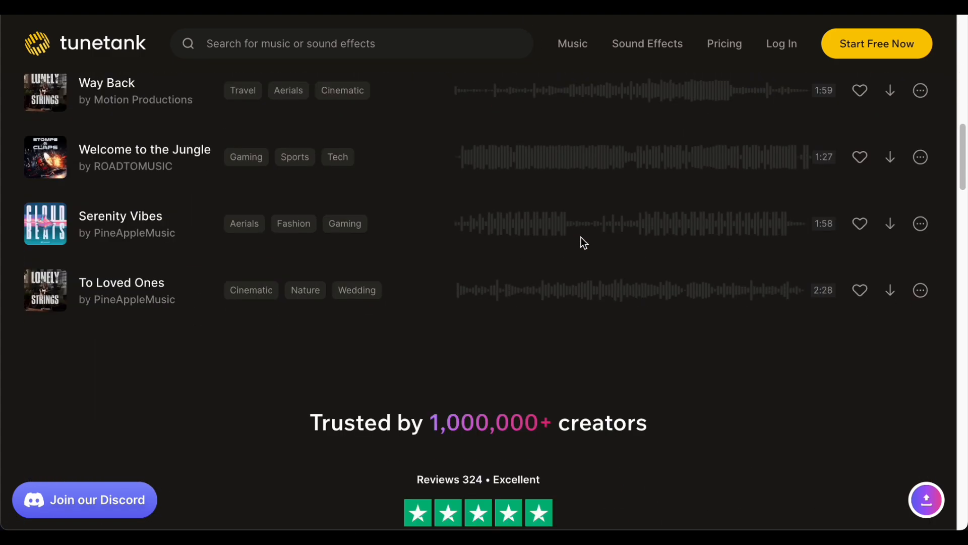
{"action": "left_click", "coordinate": [338, 43]}
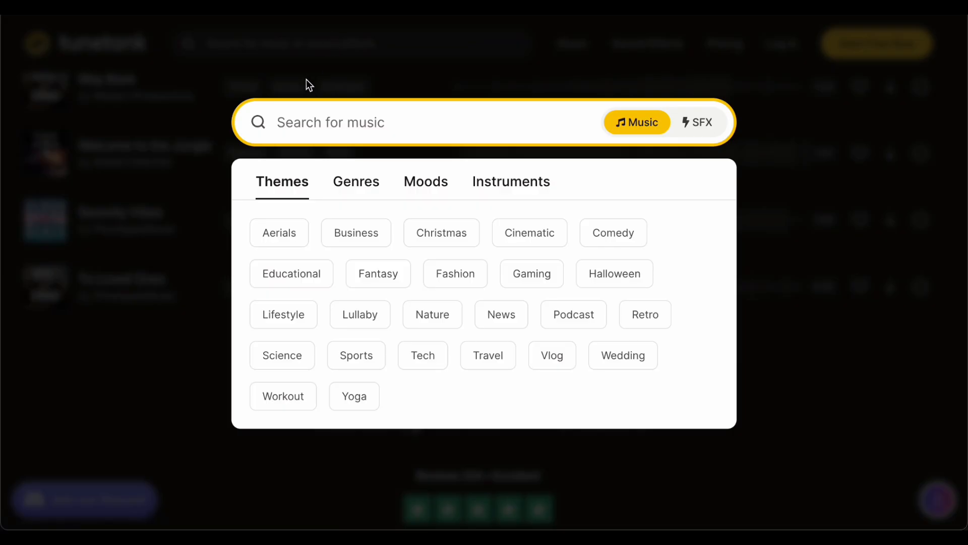
{"action": "type", "text": "epic"}
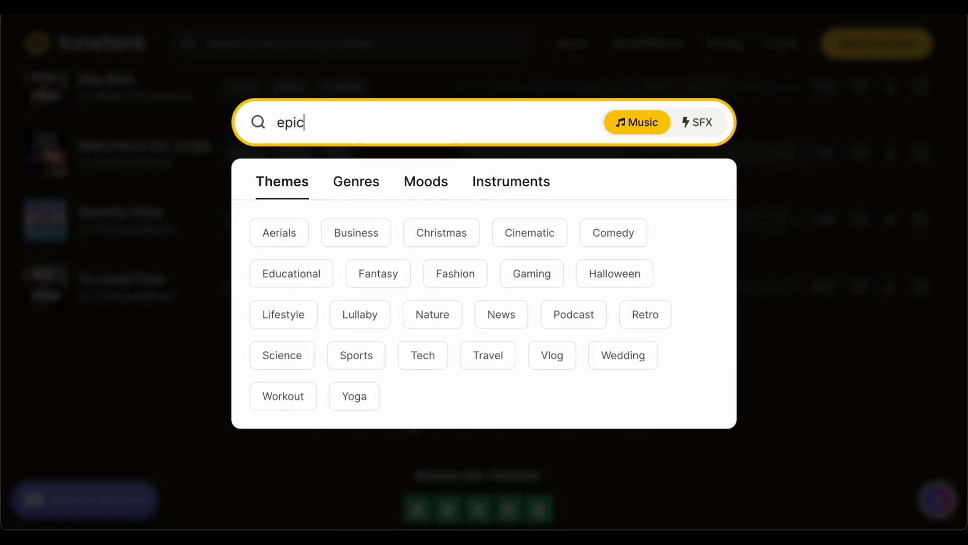
{"action": "left_click", "coordinate": [362, 187]}
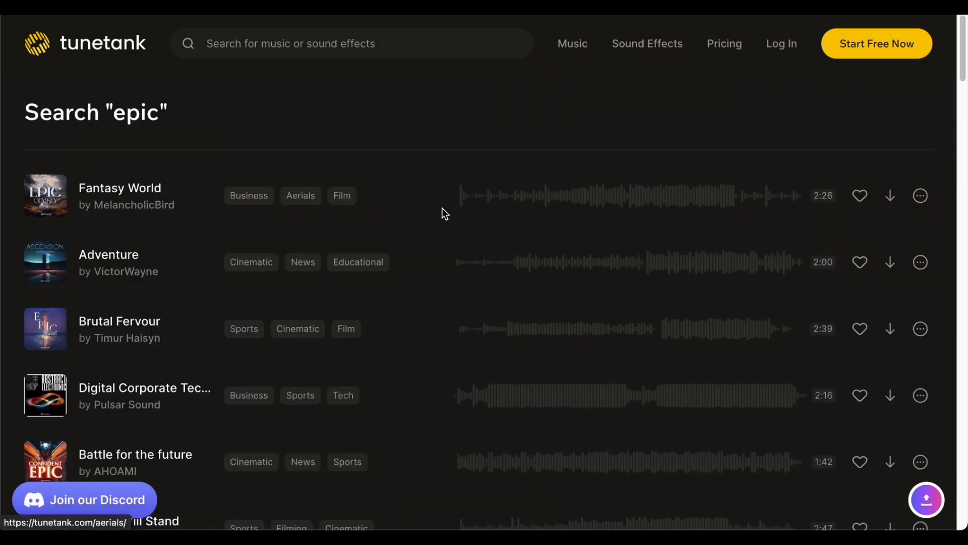
{"action": "scroll", "coordinate": [409, 207], "scroll_direction": "down", "scroll_amount": 10}
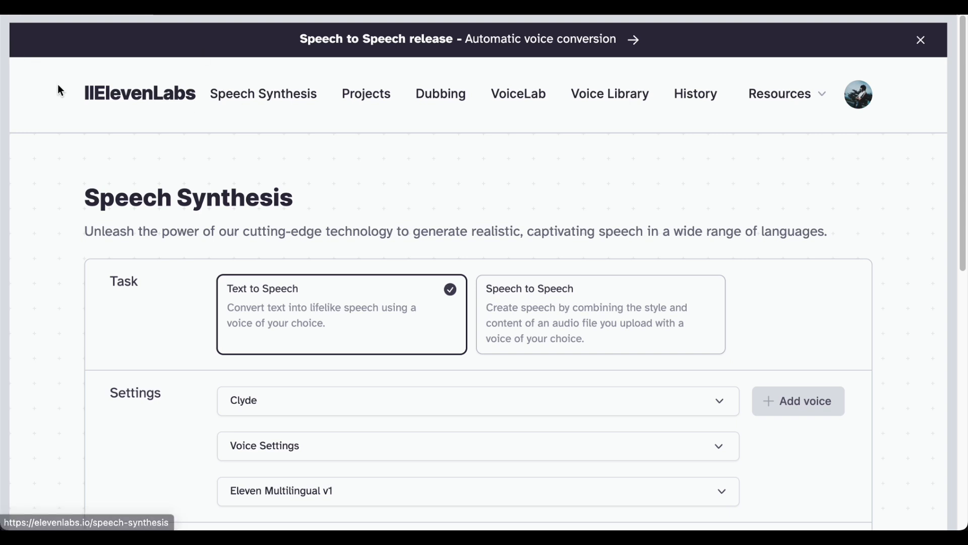
{"action": "left_click_drag", "start_coordinate": [53, 75], "coordinate": [204, 94]}
{"action": "left_click", "coordinate": [59, 107]}
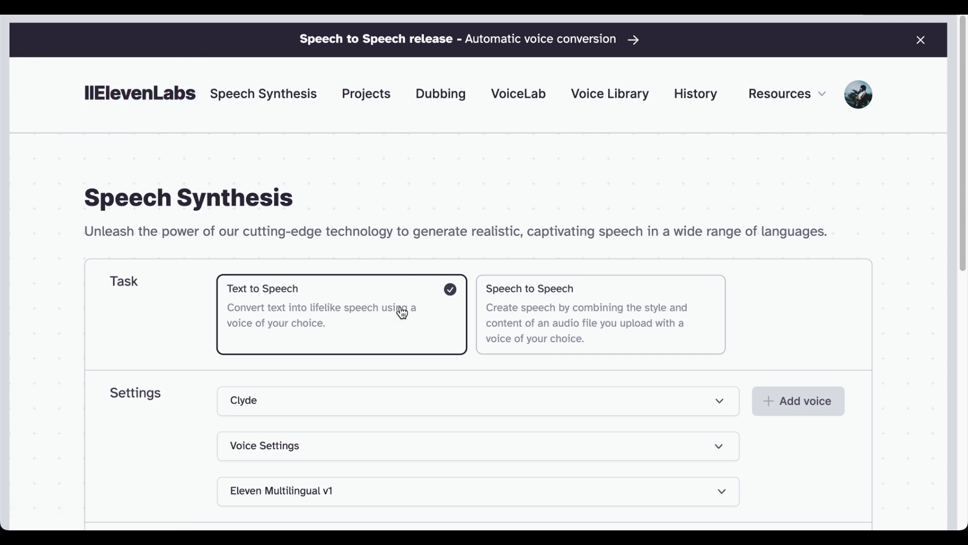
{"action": "scroll", "coordinate": [459, 184], "scroll_direction": "down", "scroll_amount": 3}
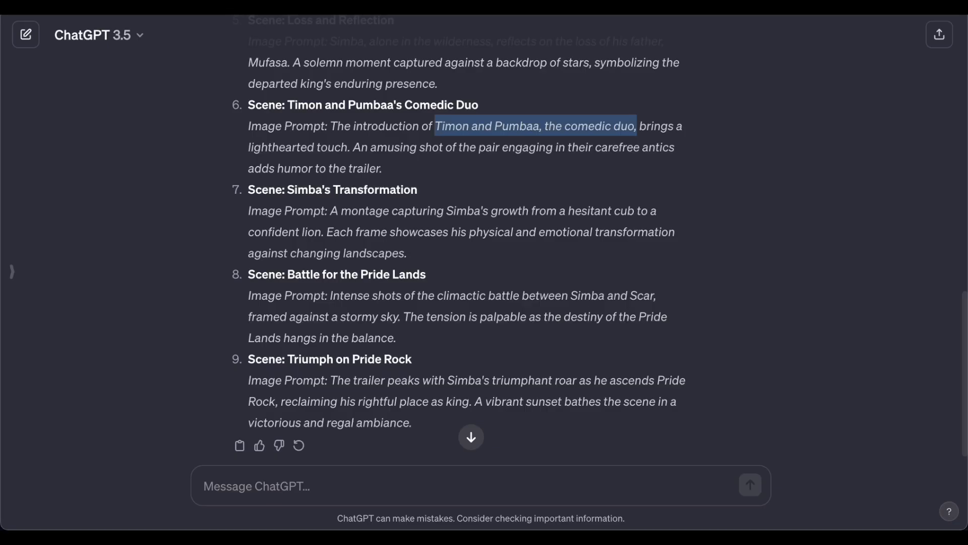
Copy the trailer narration from "A haunting melody begins" to "circle of life" in ChatGPT and replace the ElevenLabs speech text with it.
{"action": "scroll", "coordinate": [506, 149], "scroll_direction": "up", "scroll_amount": 10}
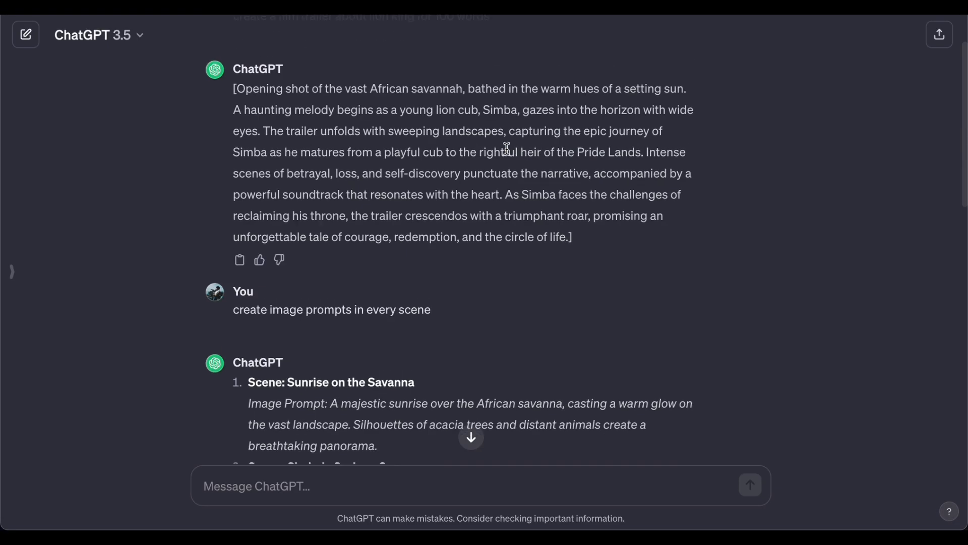
{"action": "left_click_drag", "start_coordinate": [234, 134], "coordinate": [547, 233]}
{"action": "left_click_drag", "start_coordinate": [234, 134], "coordinate": [561, 256]}
{"action": "key", "text": "ctrl+c"}
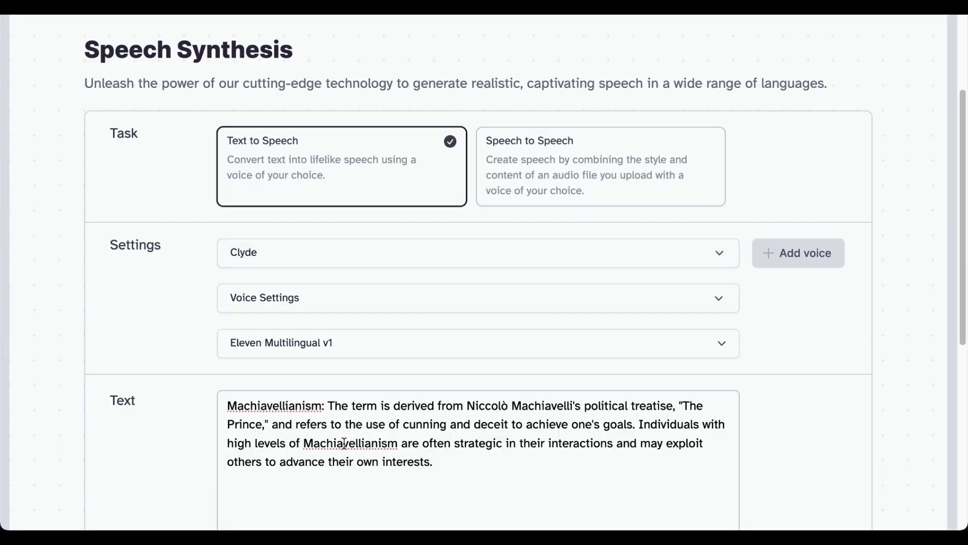
{"action": "key", "text": "ctrl+a"}
{"action": "key", "text": "ctrl+v"}
Preview the available ElevenLabs voices, from Clyde, Dorothy and Charlie through the premade narration voices down to Dave.
{"action": "scroll", "coordinate": [380, 300], "scroll_direction": "down", "scroll_amount": 3}
{"action": "left_click", "coordinate": [296, 123]}
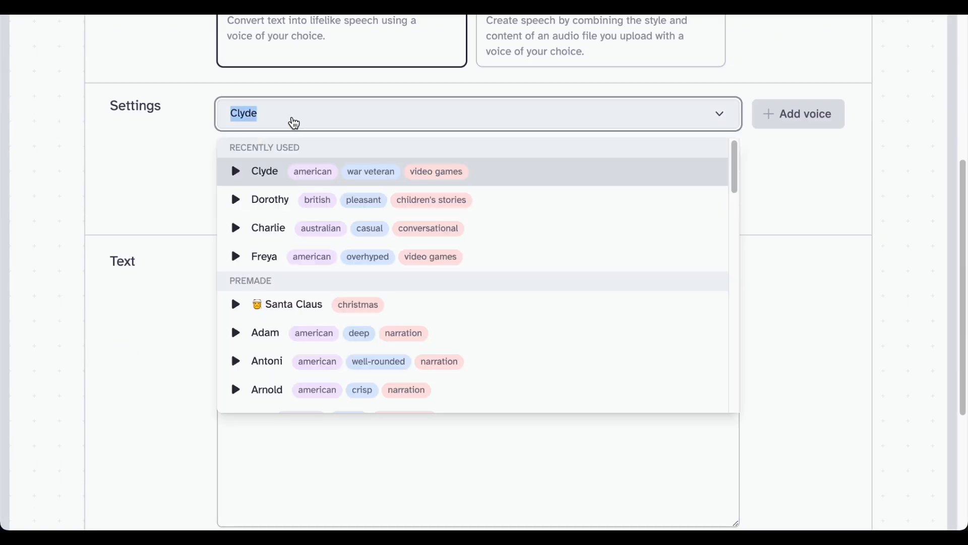
{"action": "left_click", "coordinate": [235, 171]}
{"action": "left_click", "coordinate": [236, 199]}
{"action": "left_click", "coordinate": [235, 228]}
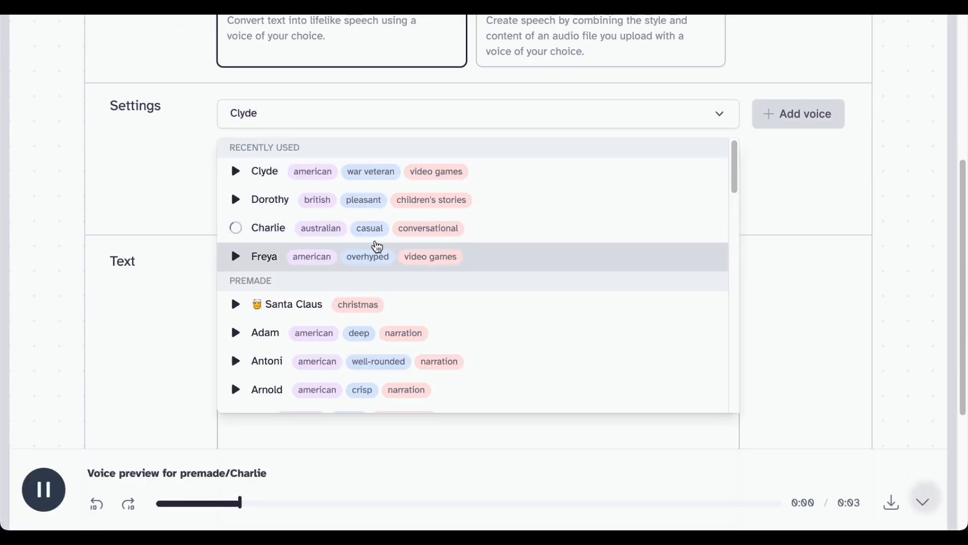
{"action": "scroll", "coordinate": [235, 253], "scroll_direction": "down", "scroll_amount": 1}
{"action": "left_click", "coordinate": [234, 300]}
{"action": "scroll", "coordinate": [316, 287], "scroll_direction": "down", "scroll_amount": 1}
{"action": "left_click", "coordinate": [234, 297]}
{"action": "scroll", "coordinate": [234, 292], "scroll_direction": "down", "scroll_amount": 1}
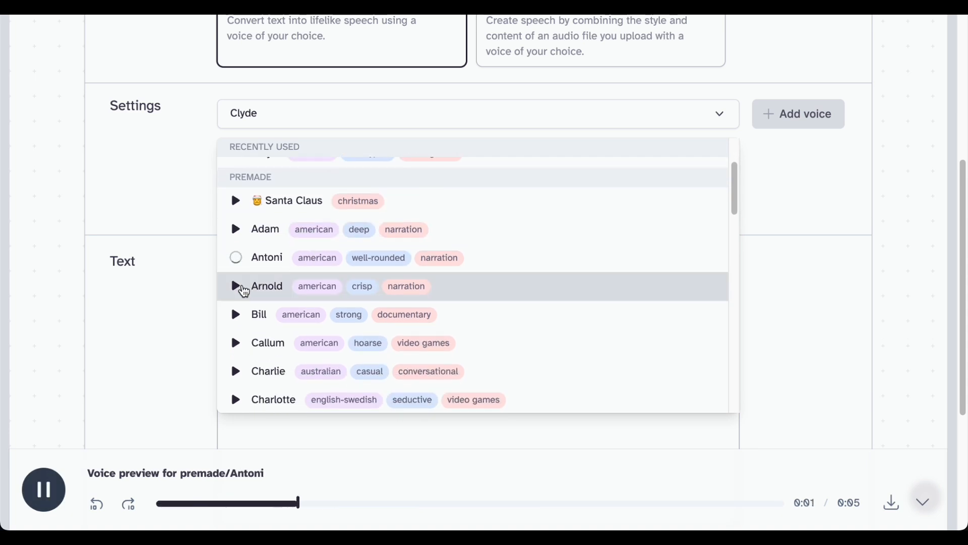
{"action": "left_click", "coordinate": [235, 284]}
{"action": "left_click", "coordinate": [235, 314]}
{"action": "scroll", "coordinate": [234, 255], "scroll_direction": "down", "scroll_amount": 2}
{"action": "left_click", "coordinate": [235, 255]}
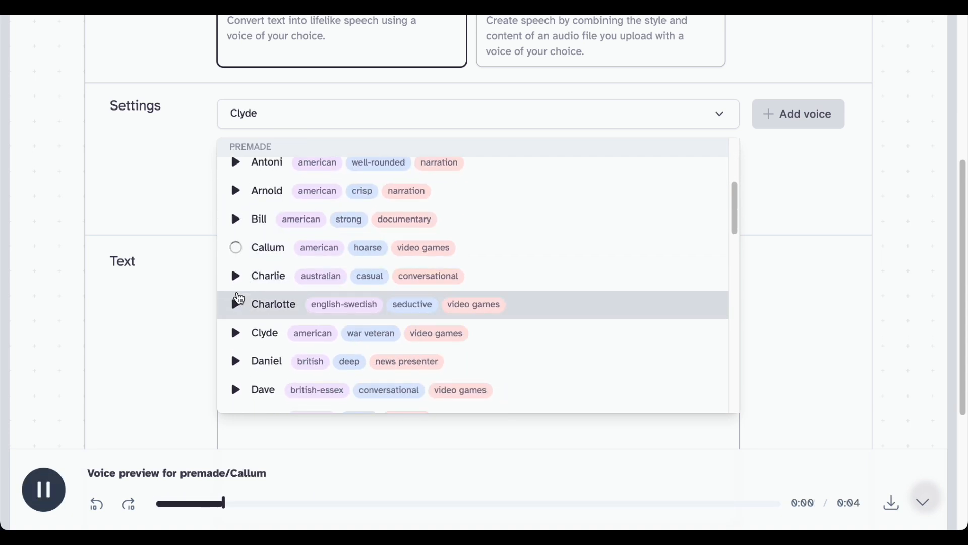
{"action": "left_click", "coordinate": [235, 276]}
{"action": "left_click", "coordinate": [240, 306]}
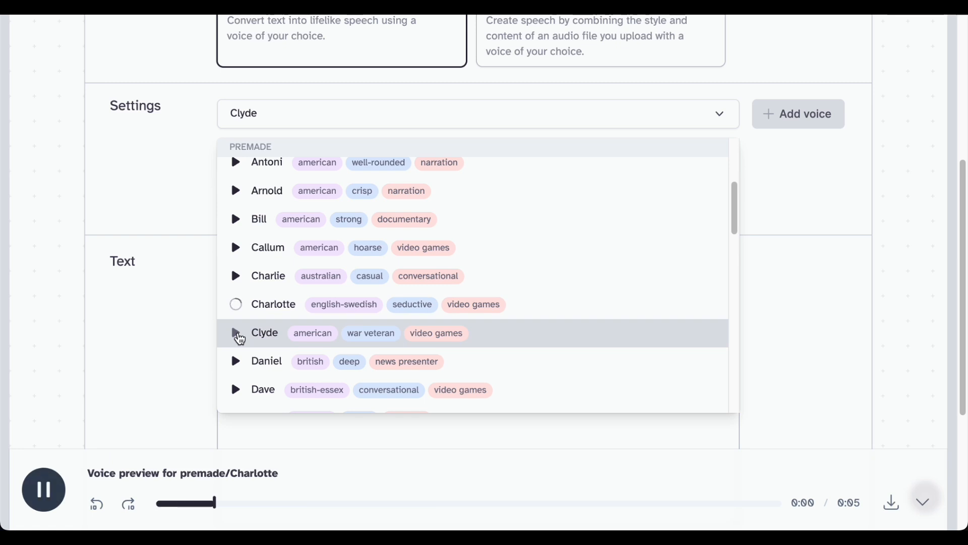
{"action": "left_click", "coordinate": [237, 333]}
{"action": "scroll", "coordinate": [335, 240], "scroll_direction": "down", "scroll_amount": 1}
{"action": "left_click", "coordinate": [235, 310]}
{"action": "scroll", "coordinate": [370, 204], "scroll_direction": "down", "scroll_amount": 1}
{"action": "left_click", "coordinate": [235, 308]}
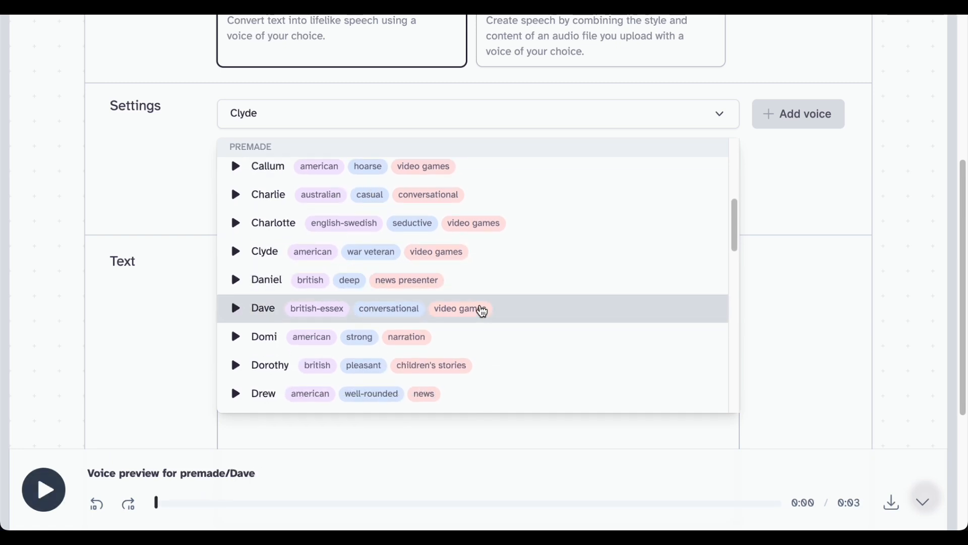
Generate the trailer narration with the Dave voice and download the audio.
{"action": "left_click", "coordinate": [480, 311]}
{"action": "scroll", "coordinate": [756, 429], "scroll_direction": "down", "scroll_amount": 5}
{"action": "left_click", "coordinate": [485, 353]}
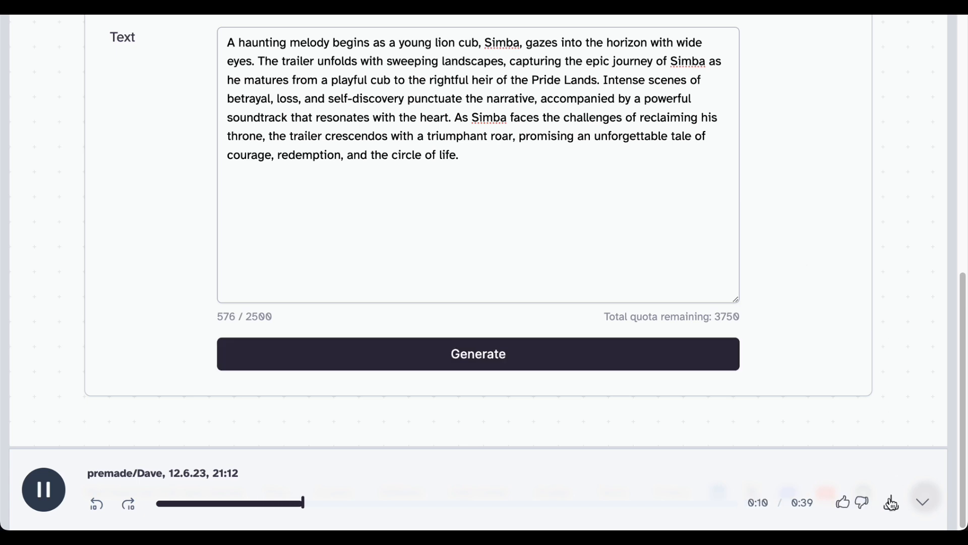
{"action": "left_click", "coordinate": [892, 503]}
In CapCut, import the four animated lion and savanna videos and the savanna sunrise image ending in _0.jpg from Downloads.
{"action": "left_click", "coordinate": [493, 242]}
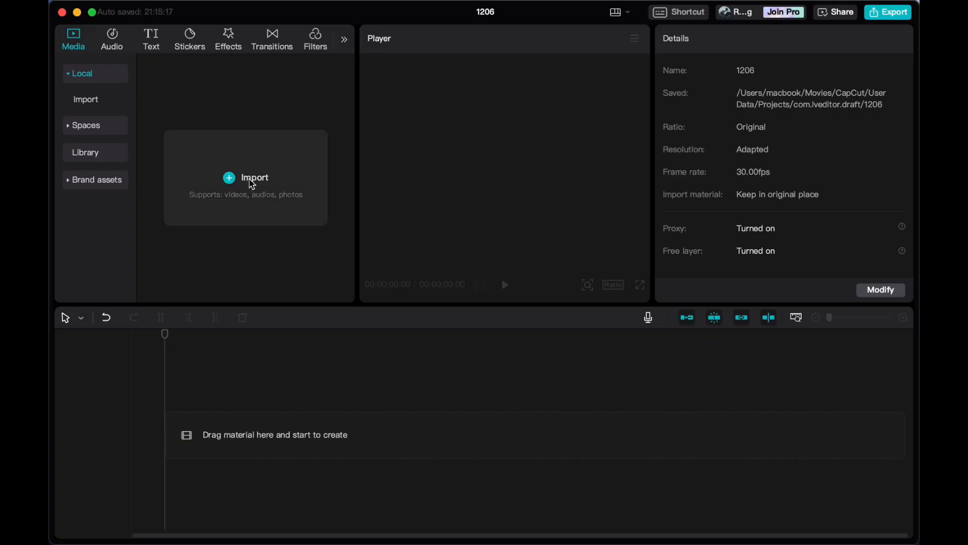
{"action": "left_click", "coordinate": [252, 185]}
{"action": "left_click", "coordinate": [101, 153]}
{"action": "left_click", "coordinate": [401, 278]}
{"action": "left_click", "coordinate": [262, 290], "text": "shift"}
{"action": "left_click", "coordinate": [799, 199], "text": "super"}
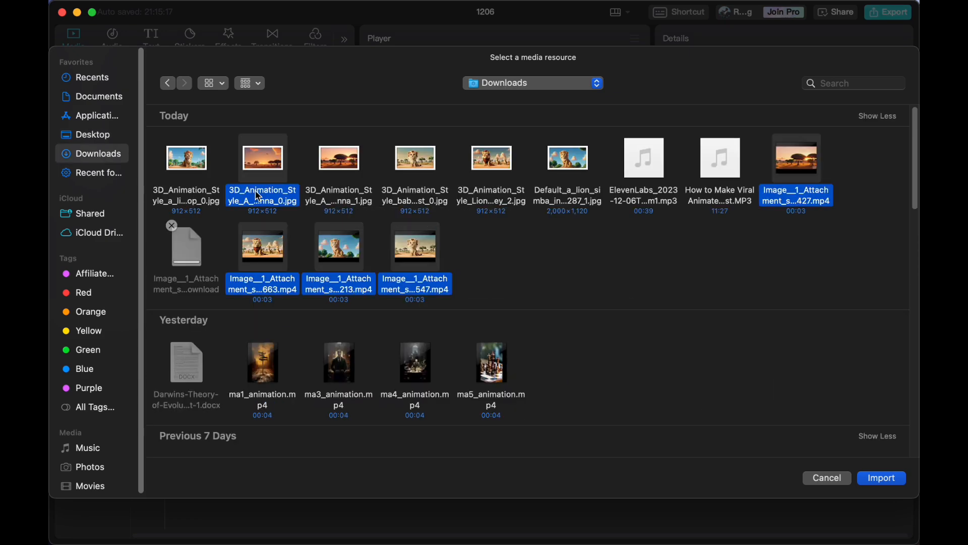
{"action": "left_click", "coordinate": [883, 478]}
Import The Light Within – The Westerlies.mp3 from the Desktop and place it at the start of the timeline.
{"action": "left_click", "coordinate": [160, 76]}
{"action": "scroll", "coordinate": [630, 344], "scroll_direction": "down", "scroll_amount": 10}
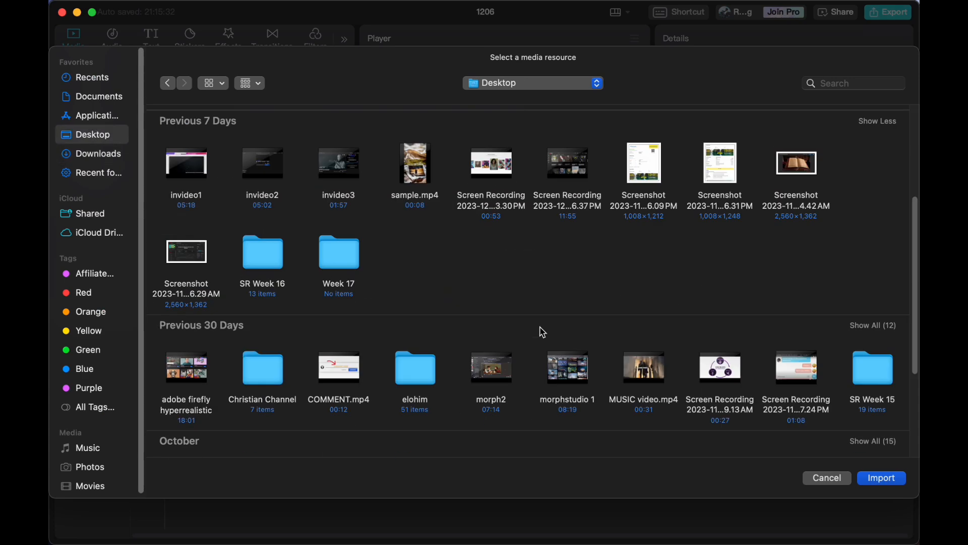
{"action": "double_click", "coordinate": [813, 412]}
{"action": "left_click", "coordinate": [344, 381]}
{"action": "left_click", "coordinate": [882, 478]}
{"action": "left_click_drag", "start_coordinate": [281, 270], "coordinate": [169, 439]}
Place the four animated videos and the savanna sunrise image in sequence on the main video track from the timeline's start.
{"action": "scroll", "coordinate": [263, 201], "scroll_direction": "up", "scroll_amount": 5}
{"action": "left_click", "coordinate": [262, 124]}
{"action": "left_click", "coordinate": [254, 283], "text": "shift"}
{"action": "scroll", "coordinate": [271, 159], "scroll_direction": "down", "scroll_amount": 5}
{"action": "left_click_drag", "start_coordinate": [252, 177], "coordinate": [169, 435]}
{"action": "left_click", "coordinate": [903, 318]}
{"action": "left_click", "coordinate": [903, 318]}
{"action": "scroll", "coordinate": [204, 155], "scroll_direction": "up", "scroll_amount": 5}
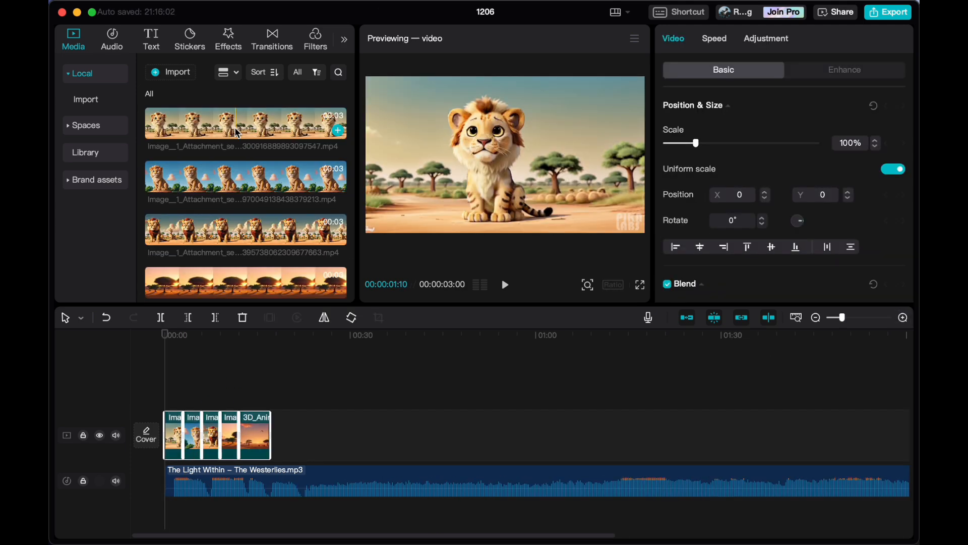
{"action": "left_click", "coordinate": [903, 317]}
Play the opening, trim the beginning of the music track and move it back to the timeline's start.
{"action": "key", "text": "space"}
{"action": "key", "text": "space"}
{"action": "left_click_drag", "start_coordinate": [166, 476], "coordinate": [192, 476]}
{"action": "left_click_drag", "start_coordinate": [207, 482], "coordinate": [181, 482]}
Import the ElevenLabs narration MP3, place it below the music from the timeline's start and play the opening.
{"action": "left_click", "coordinate": [178, 77]}
{"action": "left_click", "coordinate": [642, 164]}
{"action": "left_click", "coordinate": [881, 478]}
{"action": "left_click_drag", "start_coordinate": [245, 267], "coordinate": [150, 514]}
{"action": "left_click", "coordinate": [169, 373]}
{"action": "key", "text": "space"}
{"action": "key", "text": "space"}
{"action": "key", "text": "XF86AudioMute"}
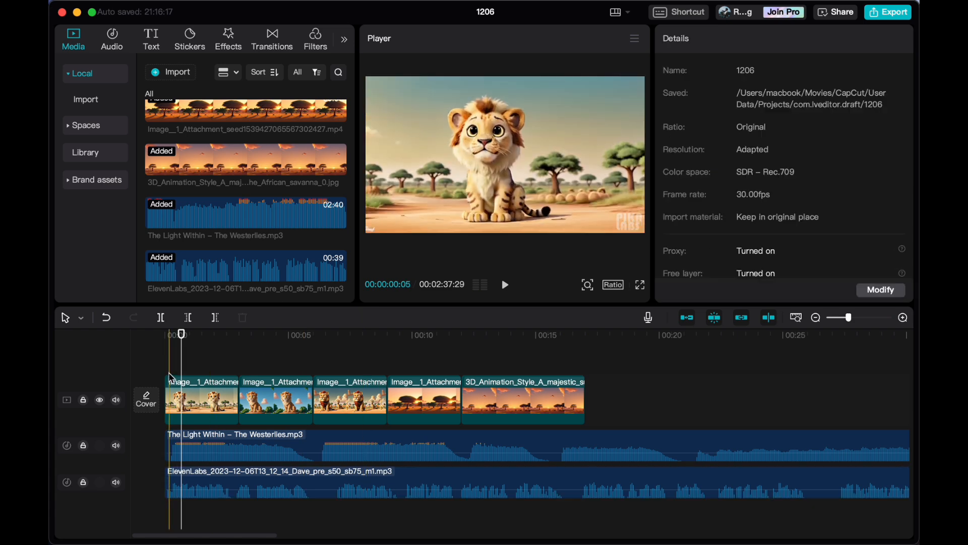
{"action": "key", "text": "space"}
{"action": "key", "text": "space"}
Lower the music track's volume and replay the timeline from the start to check it against the narration.
{"action": "left_click", "coordinate": [275, 448]}
{"action": "left_click_drag", "start_coordinate": [779, 109], "coordinate": [748, 109]}
{"action": "left_click", "coordinate": [165, 362]}
{"action": "key", "text": "space"}
{"action": "key", "text": "XF86AudioRaiseVolume"}
{"action": "key", "text": "space"}
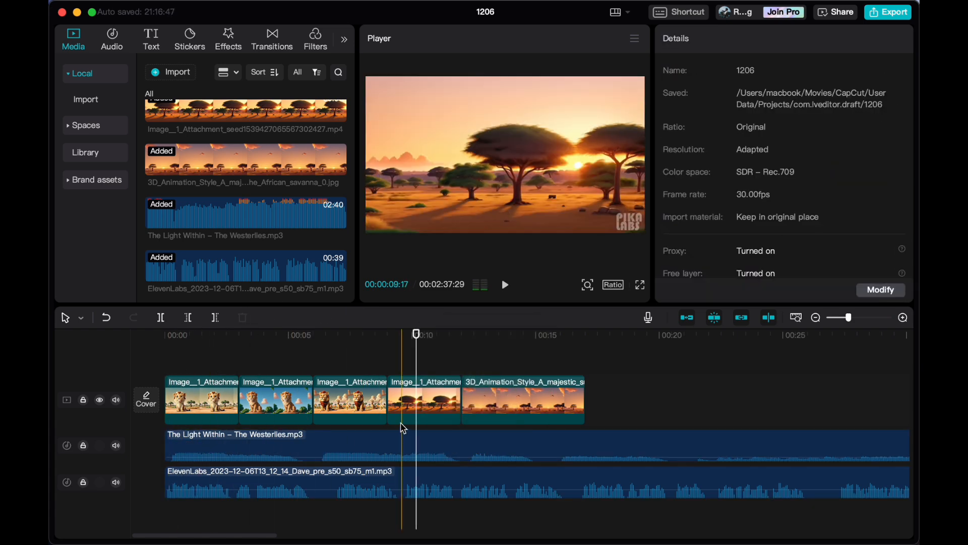
Apply the Zoom 1 entrance animation to the first lion clip and extend its duration to the maximum.
{"action": "left_click", "coordinate": [175, 404]}
{"action": "scroll", "coordinate": [781, 190], "scroll_direction": "down", "scroll_amount": 15}
{"action": "left_click", "coordinate": [790, 260]}
{"action": "left_click_drag", "start_coordinate": [785, 286], "coordinate": [905, 286]}
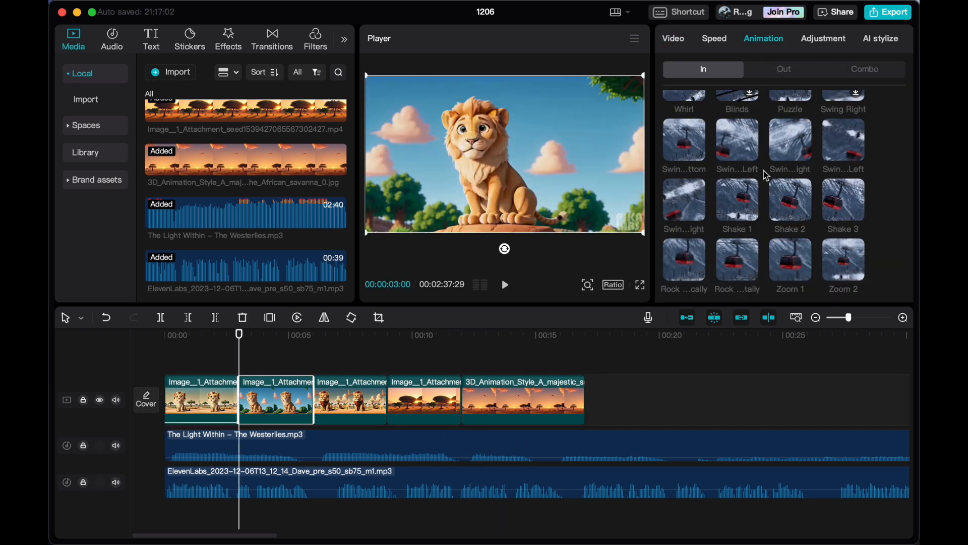
Apply the Zoom In exit animation to the second lion clip and try a combo animation on it.
{"action": "left_click", "coordinate": [781, 70]}
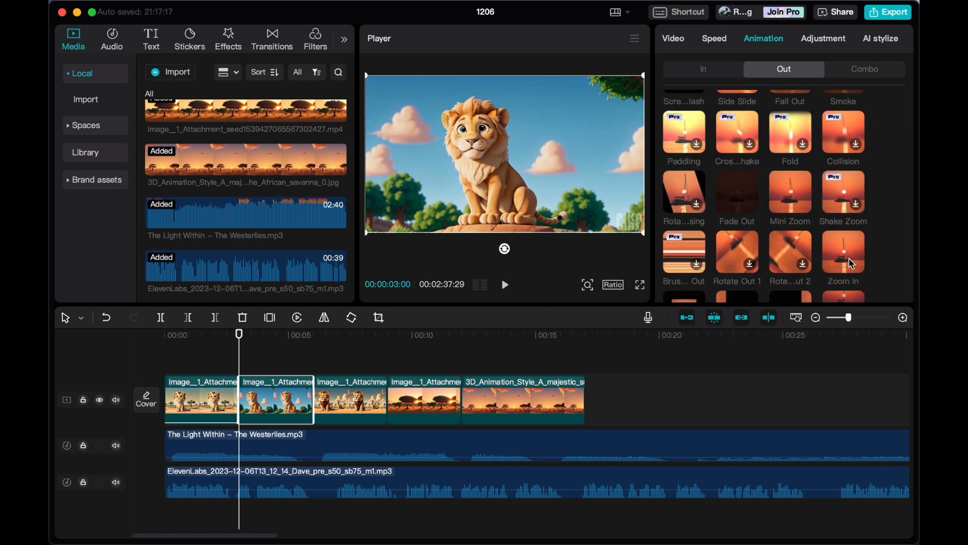
{"action": "left_click", "coordinate": [851, 264]}
{"action": "scroll", "coordinate": [787, 217], "scroll_direction": "down", "scroll_amount": 3}
{"action": "scroll", "coordinate": [790, 235], "scroll_direction": "down", "scroll_amount": 5}
{"action": "left_click", "coordinate": [864, 70]}
{"action": "left_click", "coordinate": [737, 177]}
Apply an entrance animation to the third clip, which shows the lion with other animals.
{"action": "left_click", "coordinate": [343, 401]}
{"action": "left_click", "coordinate": [703, 70]}
{"action": "scroll", "coordinate": [769, 188], "scroll_direction": "down", "scroll_amount": 5}
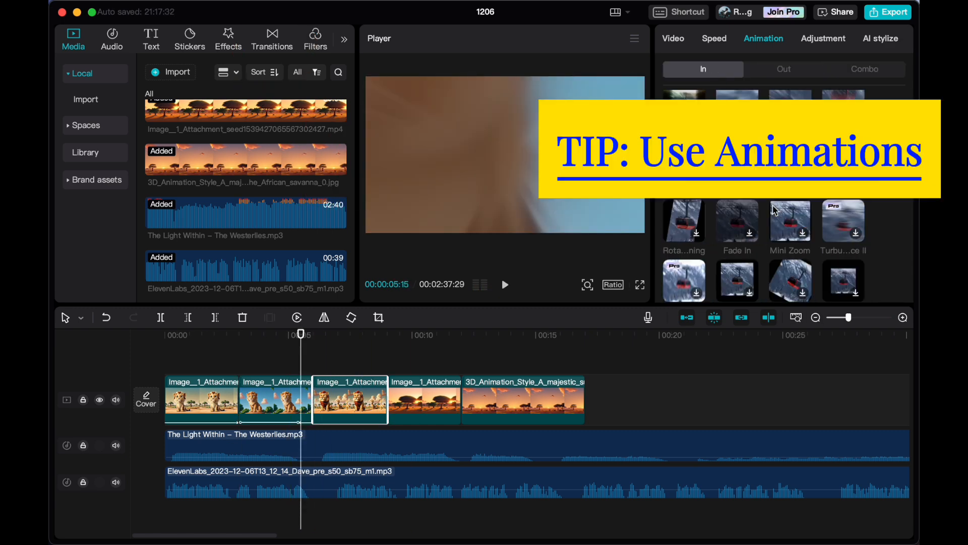
{"action": "left_click", "coordinate": [790, 260]}
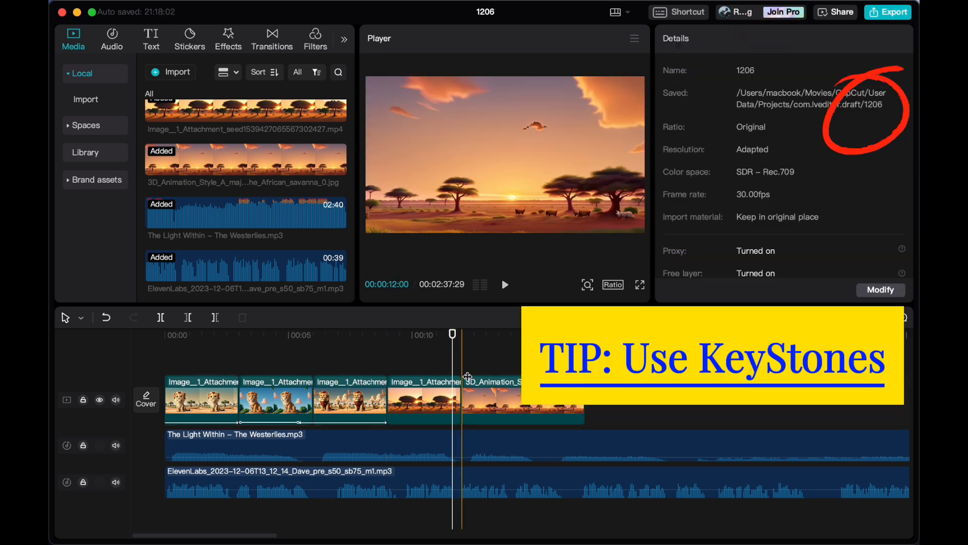
Apply an animation to the savanna sunrise image at the end of the video track.
{"action": "left_click", "coordinate": [489, 401]}
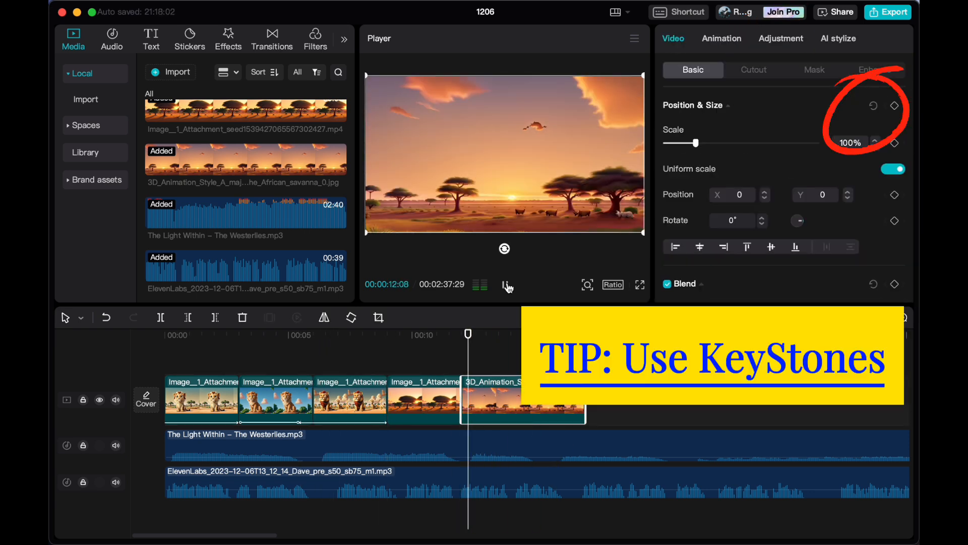
{"action": "left_click", "coordinate": [722, 38]}
{"action": "left_click", "coordinate": [796, 126]}
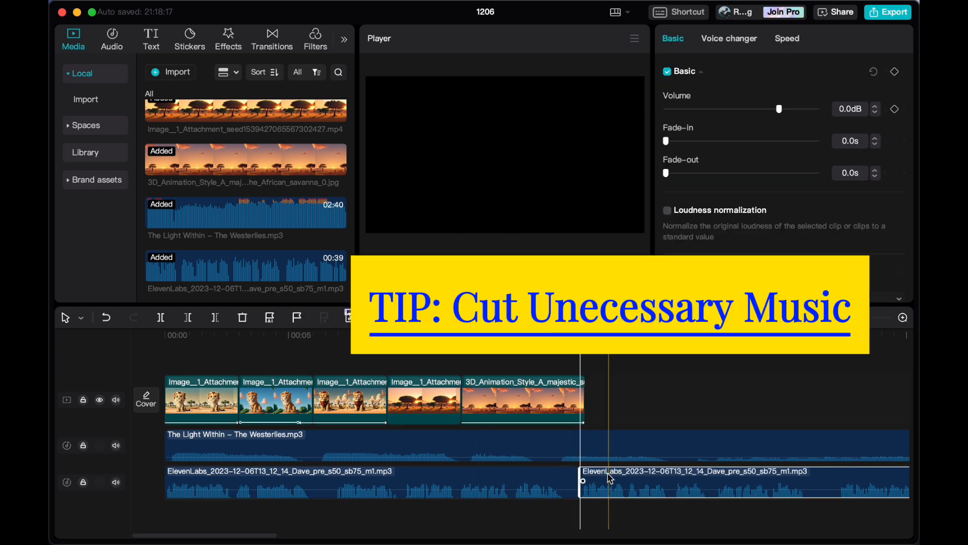
Delete the leftover ElevenLabs narration segment that extends past the end of the video clips.
{"action": "key", "text": "Delete"}
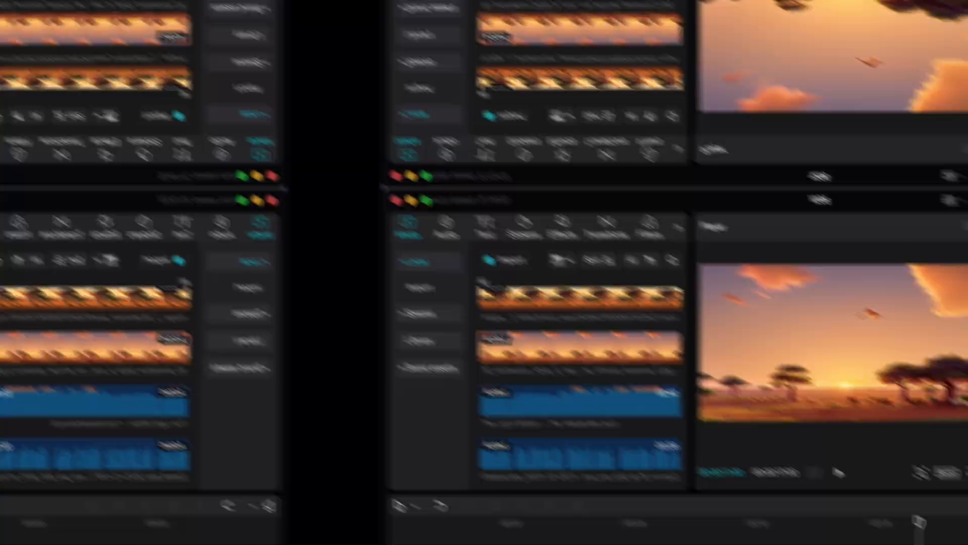
Open the video export settings, review the frame rate options, and choose 1080P as the resolution.
{"action": "left_click", "coordinate": [876, 13]}
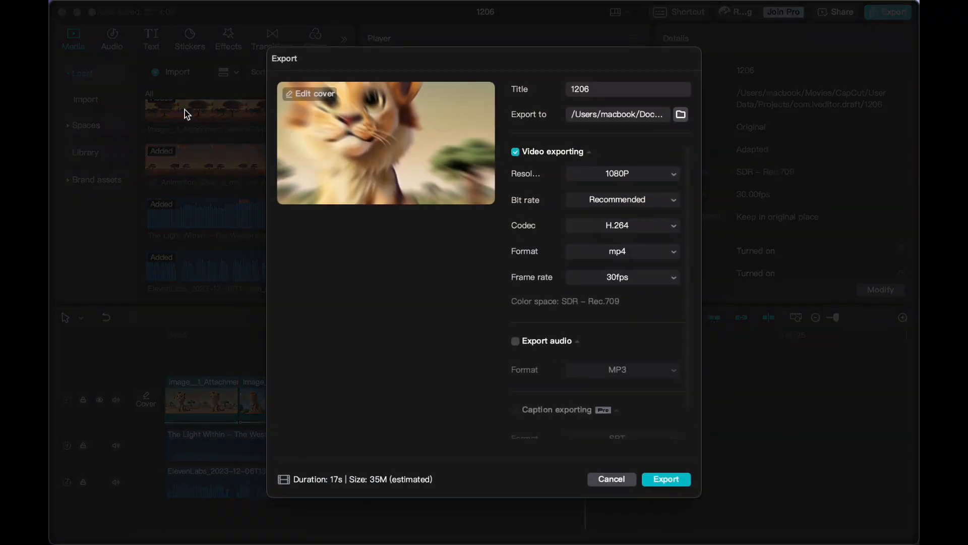
{"action": "left_click", "coordinate": [634, 285]}
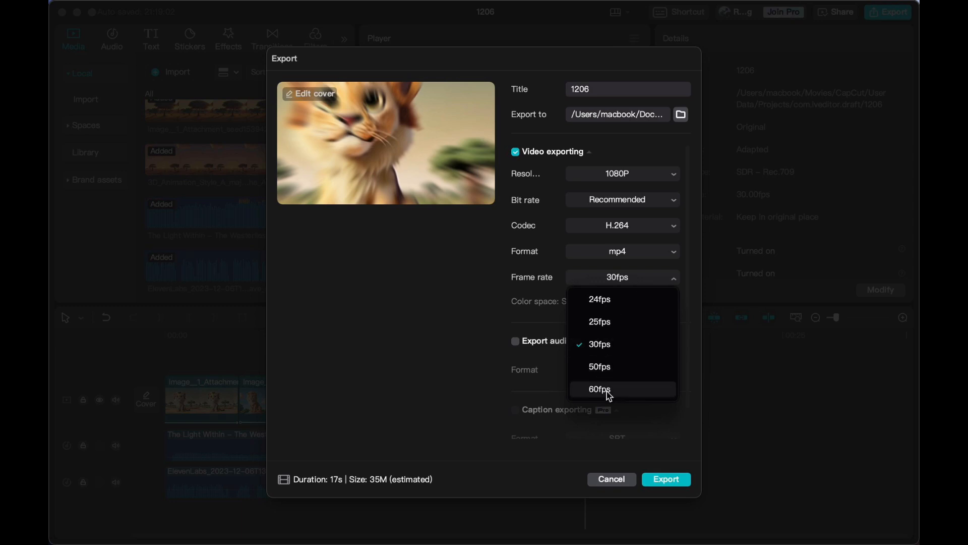
{"action": "left_click", "coordinate": [629, 177]}
{"action": "left_click", "coordinate": [629, 177]}
{"action": "left_click", "coordinate": [630, 176]}
{"action": "left_click", "coordinate": [630, 177]}
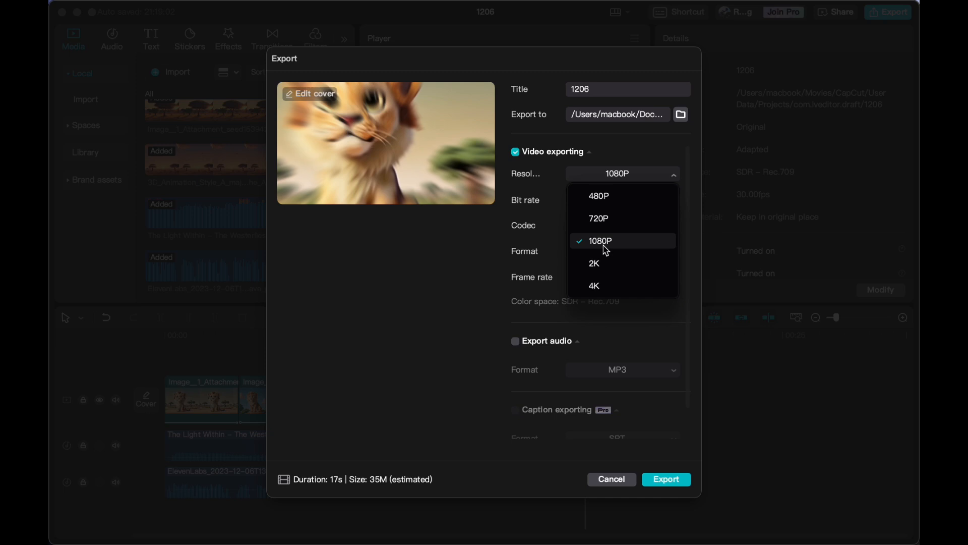
{"action": "left_click", "coordinate": [606, 248]}
Title the exported video simba and set the Desktop as its export location.
{"action": "double_click", "coordinate": [567, 88]}
{"action": "type", "text": "simba"}
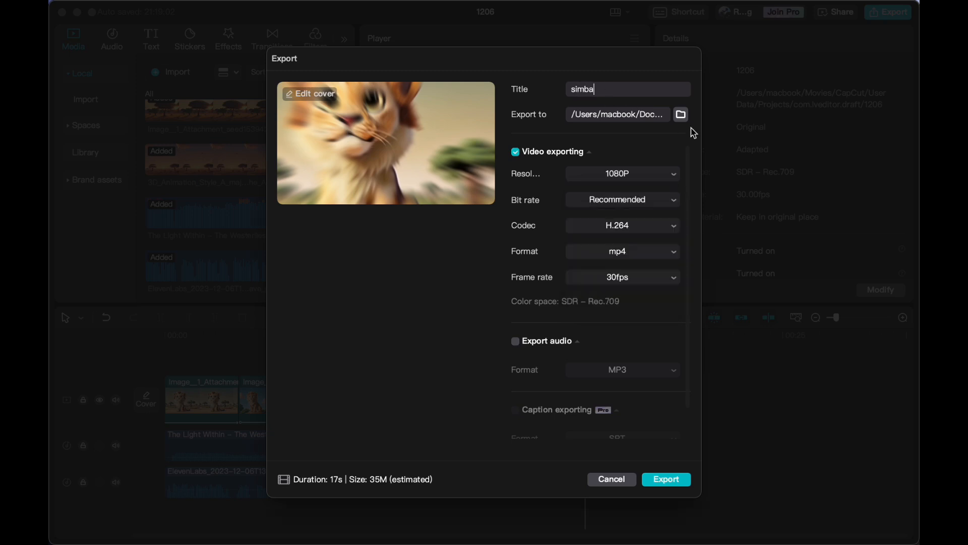
{"action": "left_click", "coordinate": [681, 114]}
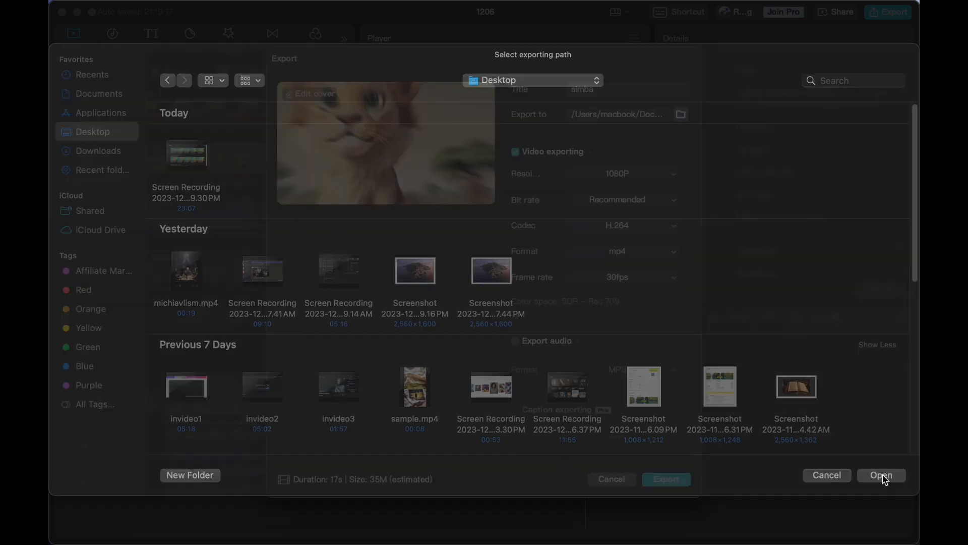
{"action": "left_click", "coordinate": [881, 476]}
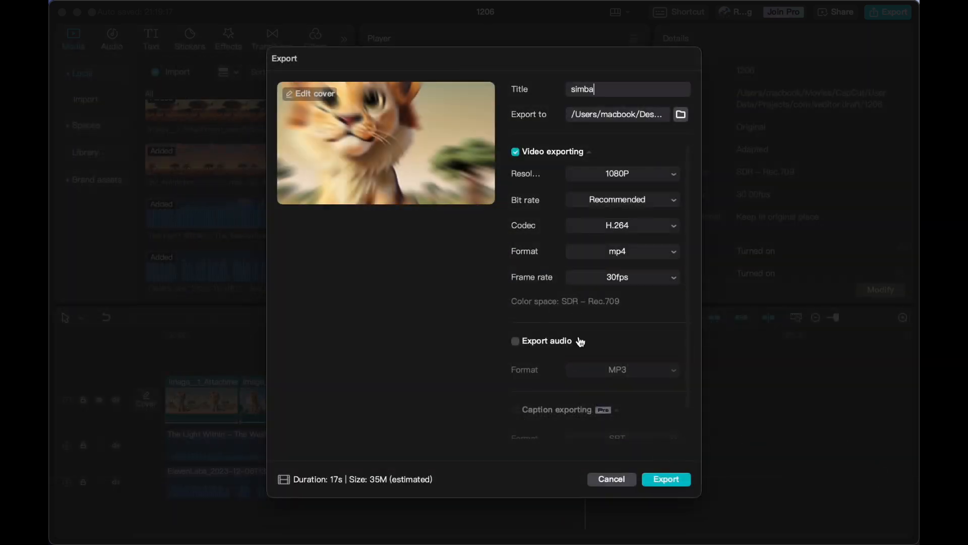
Export the trailer as an mp4 video and dismiss the sharing options without posting it.
{"action": "left_click", "coordinate": [665, 482]}
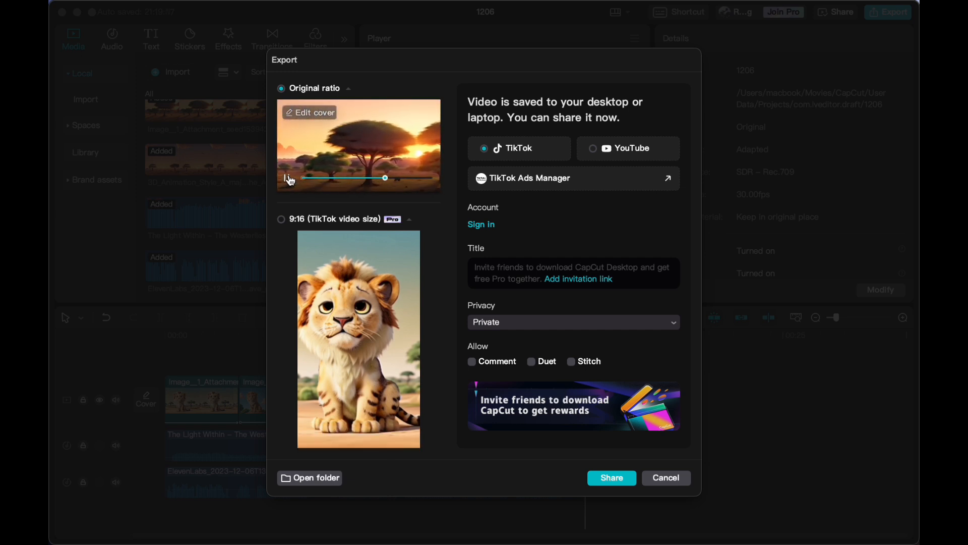
{"action": "left_click", "coordinate": [666, 478]}
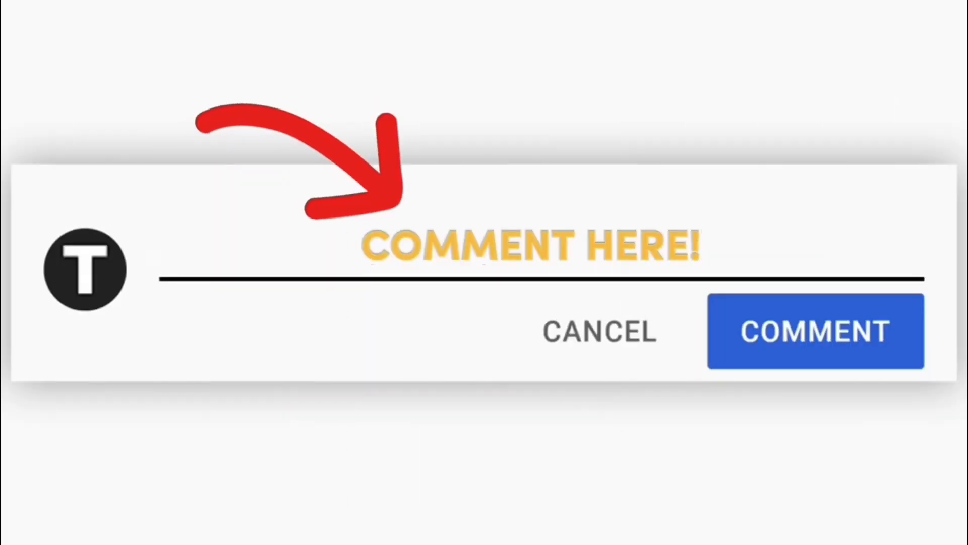